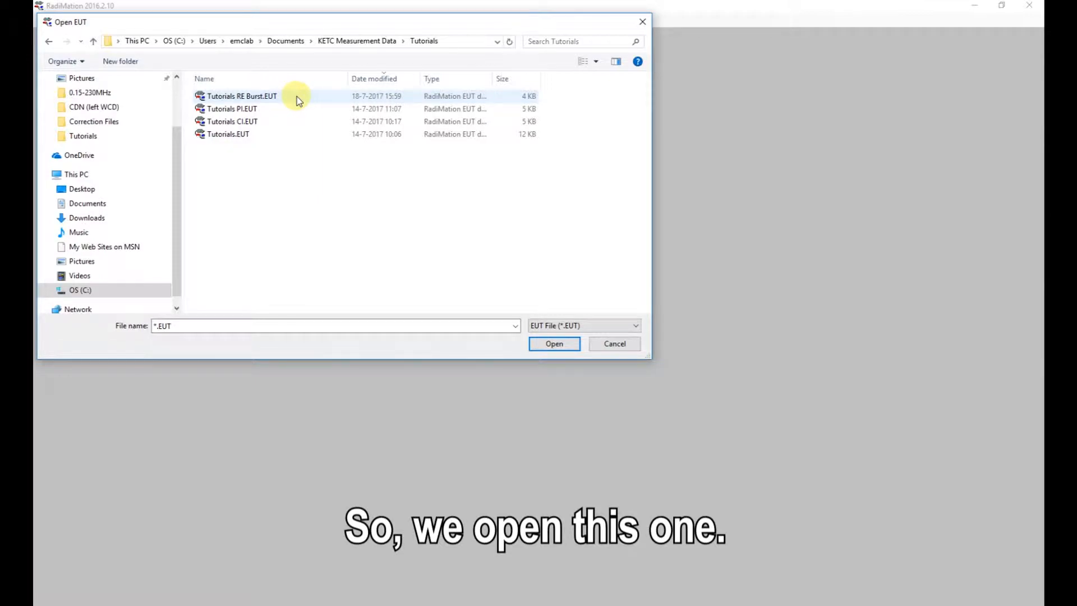
- Open the Tutorials RE Burst.EUT file in a maximised window and create a new Radiated Emission Burst test in it
{"action": "double_click", "coordinate": [296, 96]}
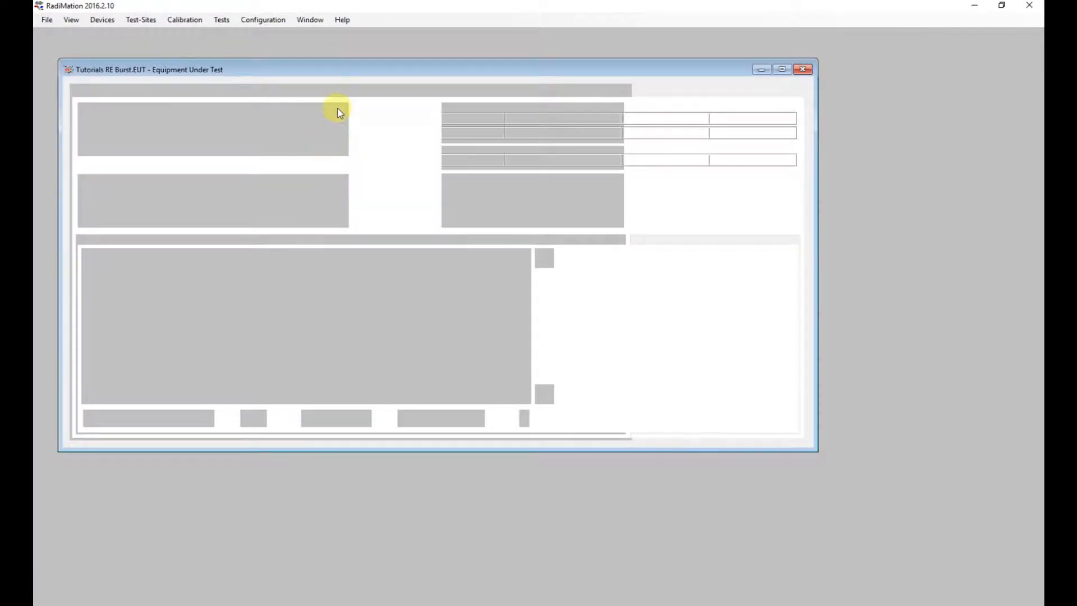
{"action": "double_click", "coordinate": [343, 71]}
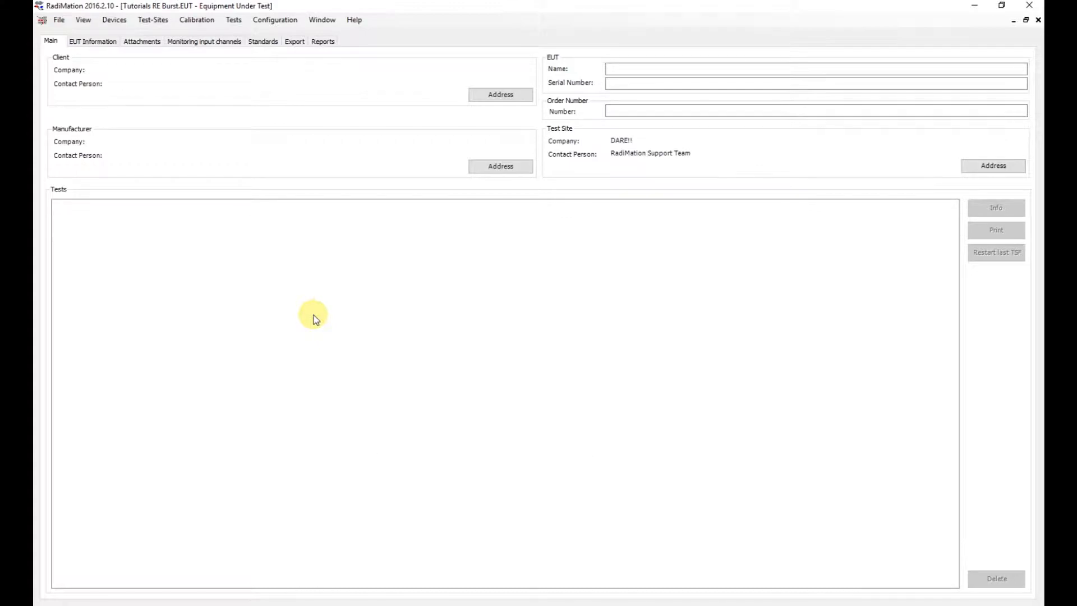
{"action": "left_click", "coordinate": [239, 22]}
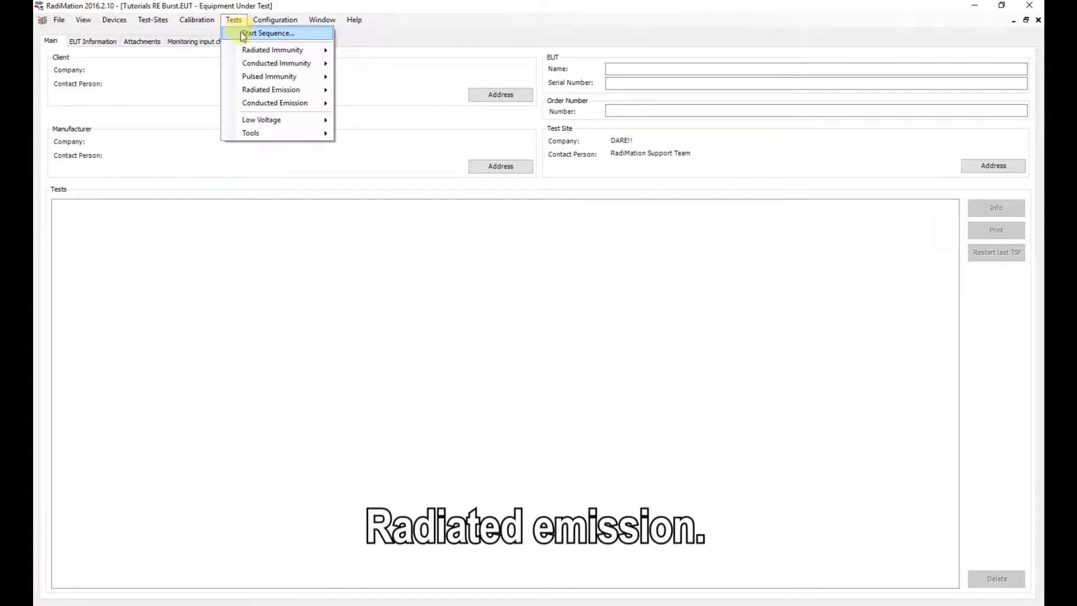
{"action": "mouse_move", "coordinate": [315, 90]}
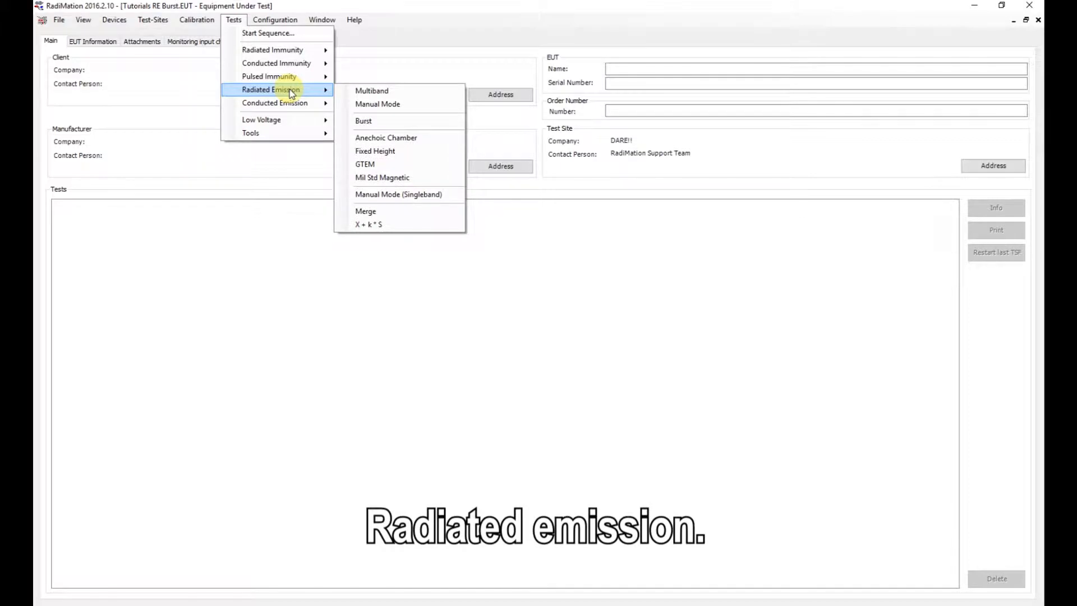
{"action": "left_click", "coordinate": [416, 122]}
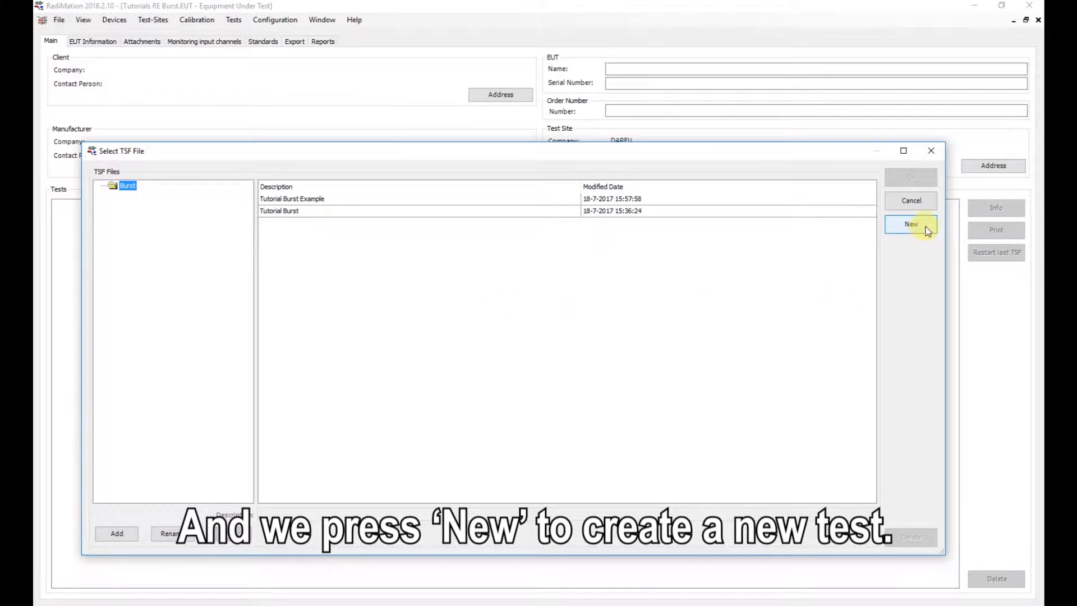
{"action": "left_click", "coordinate": [911, 224]}
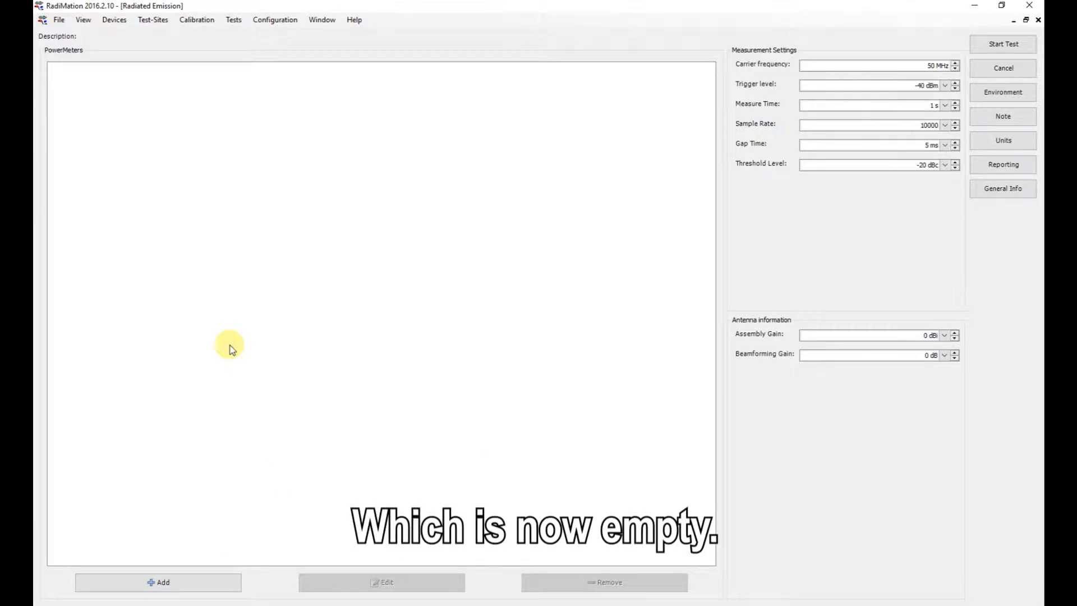
- Add the three DARE!! Instruments RPR3006W power meters for PORT1, PORT2 and PORT3 to the burst test
{"action": "left_click", "coordinate": [204, 588]}
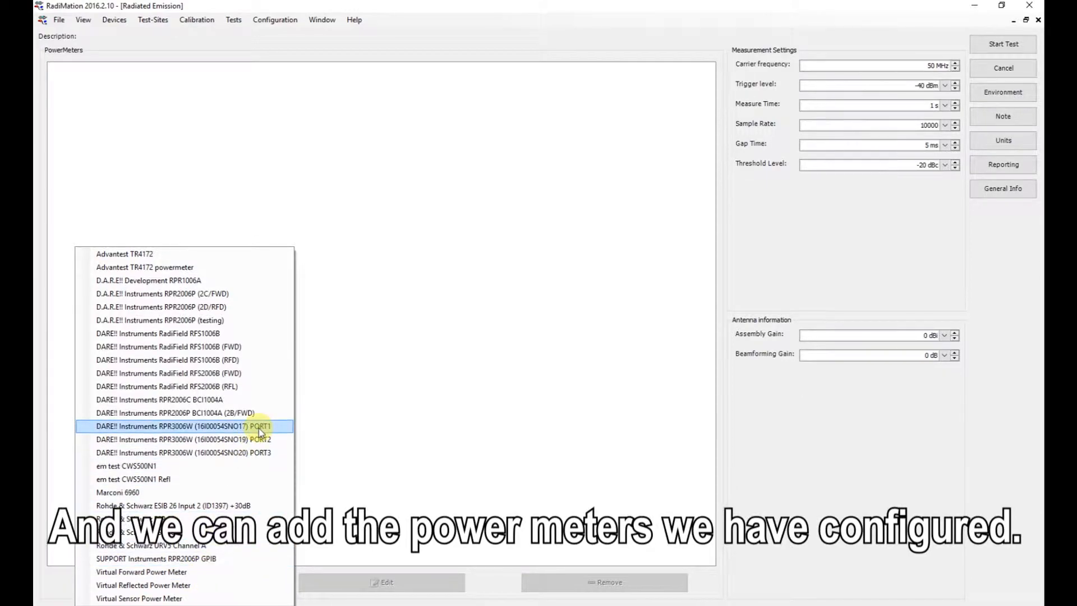
{"action": "left_click", "coordinate": [261, 430]}
{"action": "left_click", "coordinate": [223, 584]}
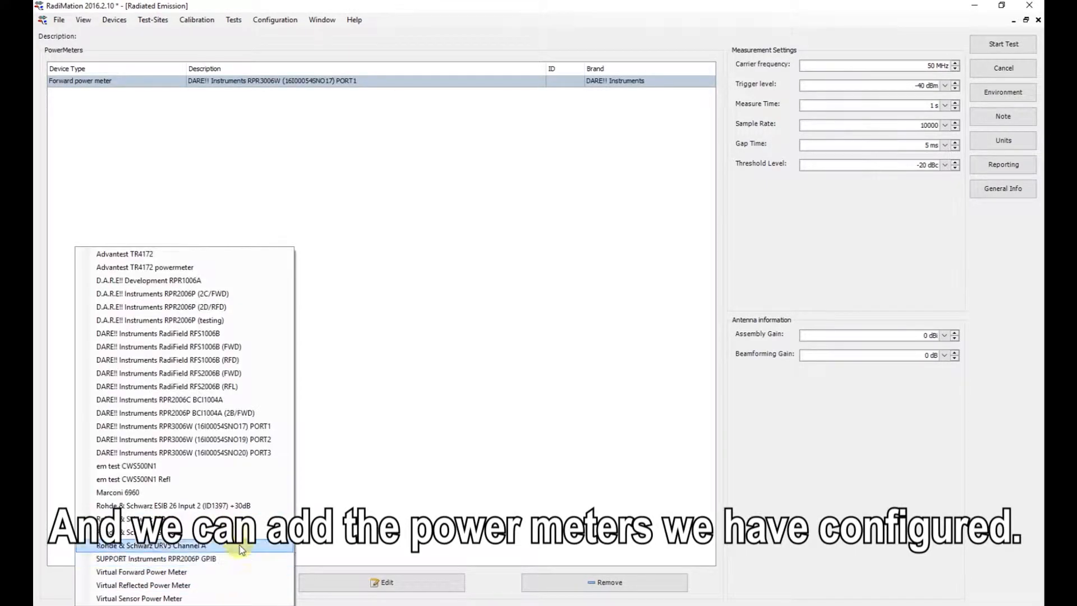
{"action": "left_click", "coordinate": [268, 440]}
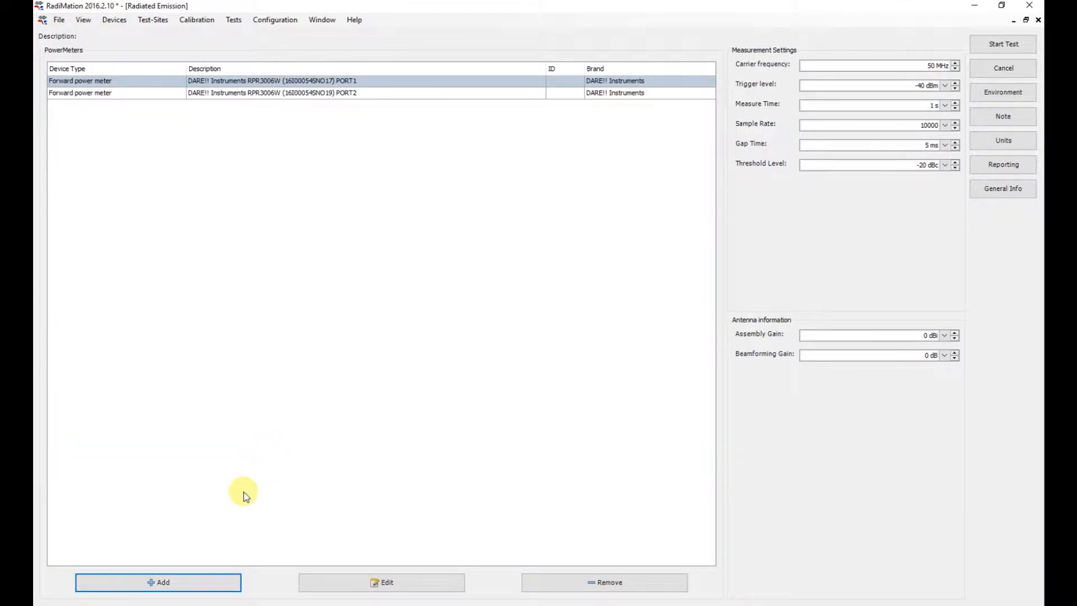
{"action": "left_click", "coordinate": [215, 580]}
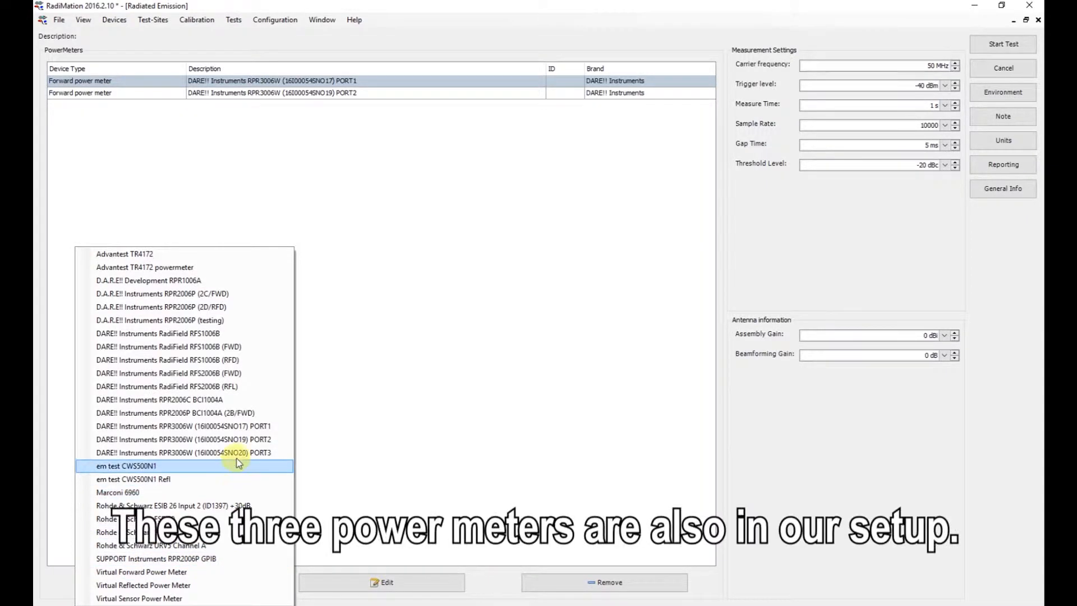
{"action": "left_click", "coordinate": [237, 456]}
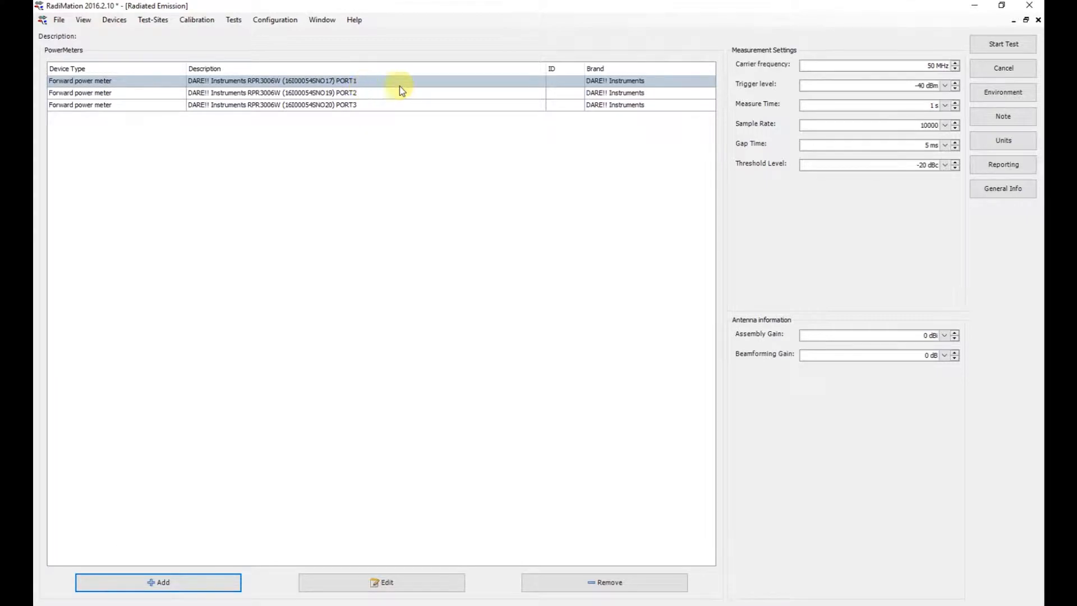
- Set the carrier frequency to 2.45 GHz and the sample rate to 1000000 in the measurement settings
{"action": "left_click", "coordinate": [933, 67]}
{"action": "left_click_drag", "start_coordinate": [933, 67], "coordinate": [936, 67]}
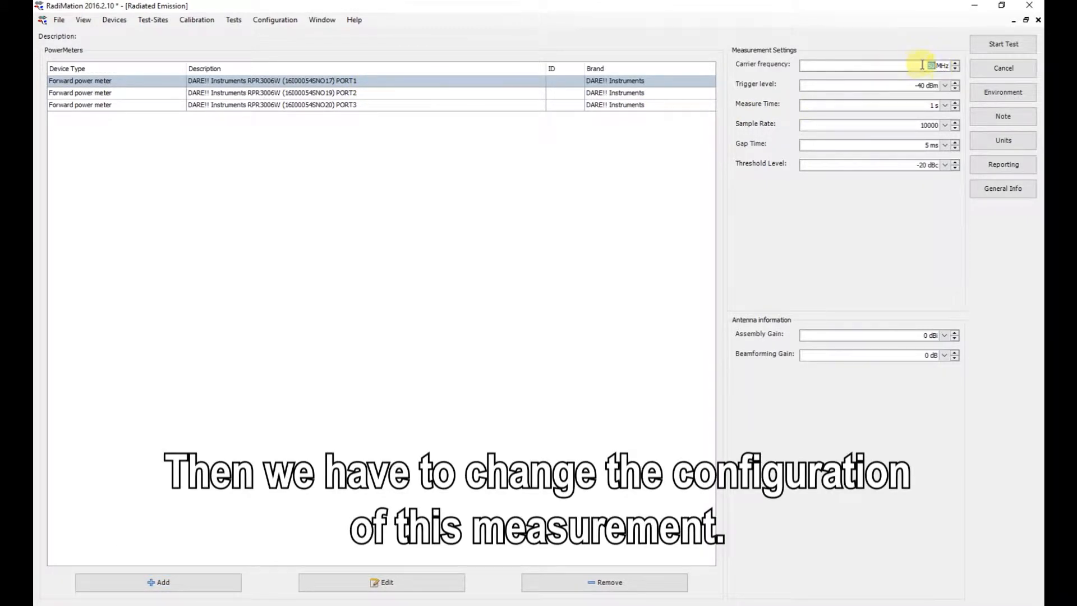
{"action": "type", "text": "50"}
{"action": "key", "text": "Return"}
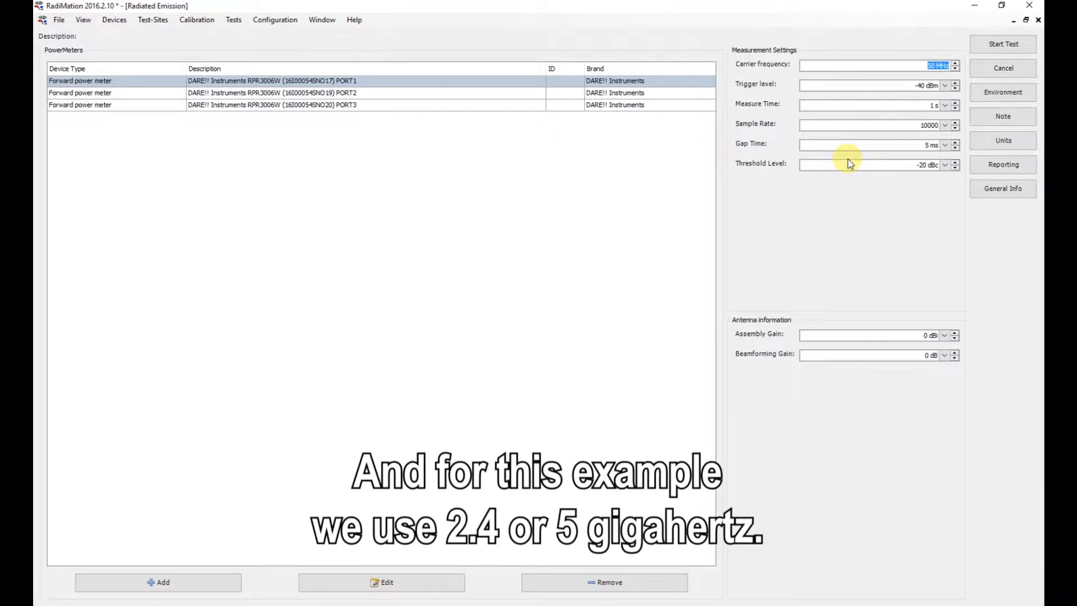
{"action": "type", "text": "2.45ghz"}
{"action": "key", "text": "Return"}
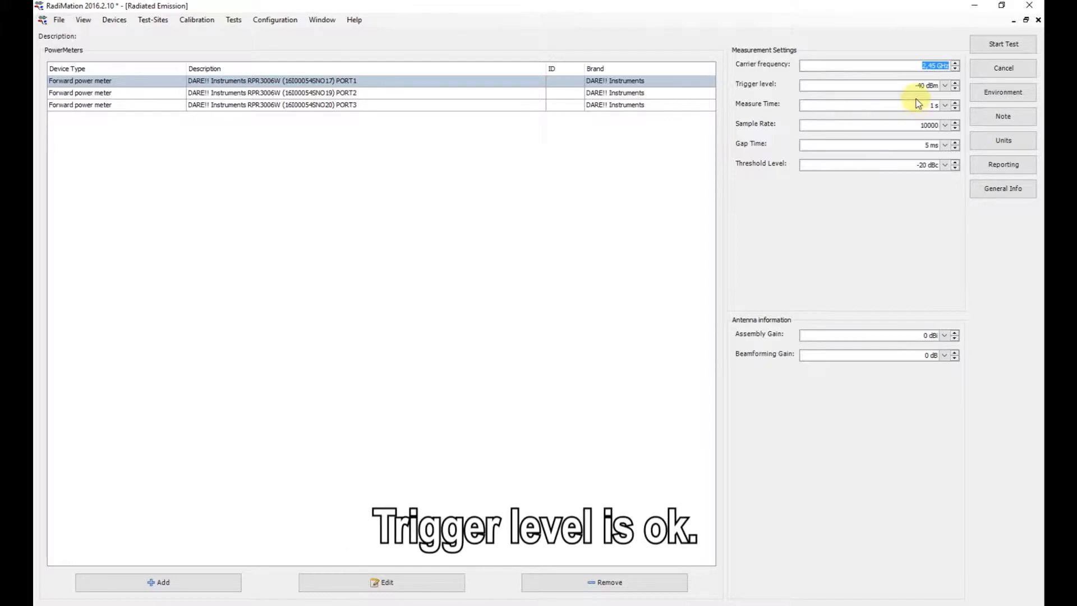
{"action": "left_click", "coordinate": [945, 125]}
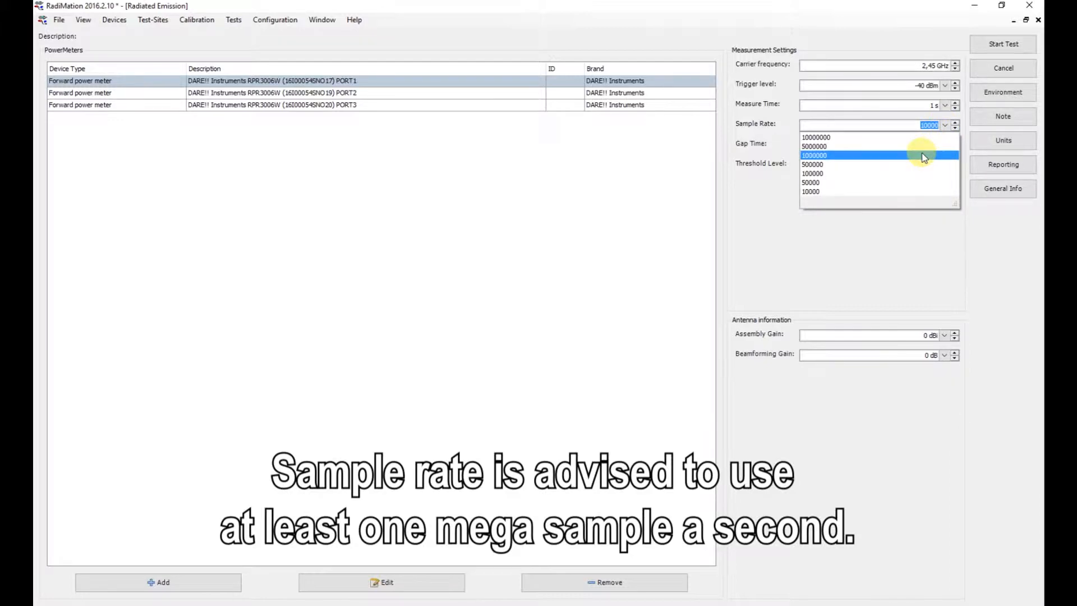
{"action": "left_click", "coordinate": [924, 155]}
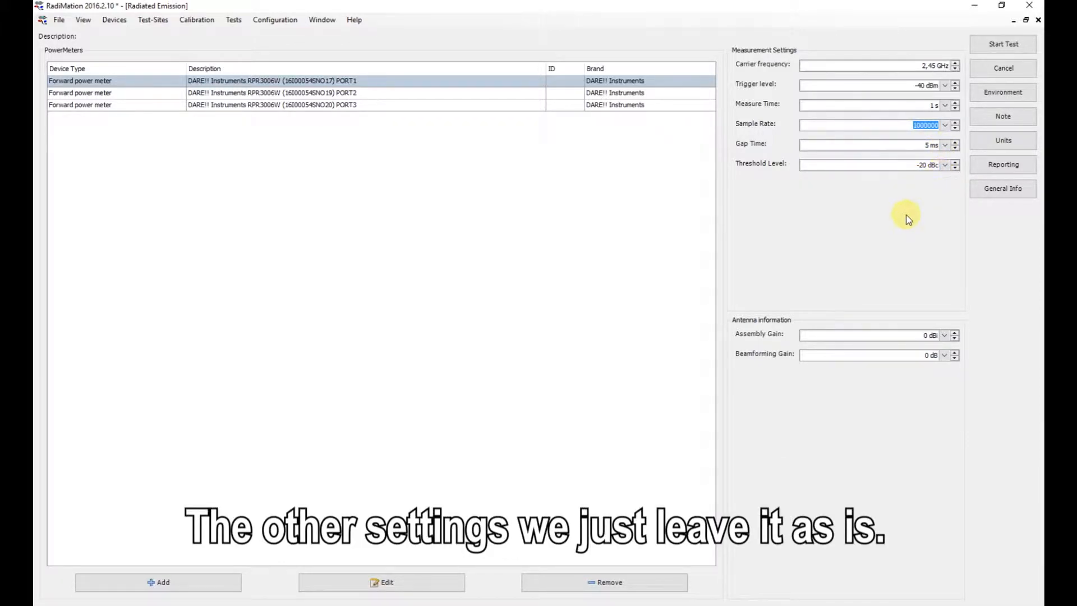
- Set the antenna's assembly gain to 5 dBi and its beamforming gain to 2 dB
{"action": "left_click", "coordinate": [944, 336]}
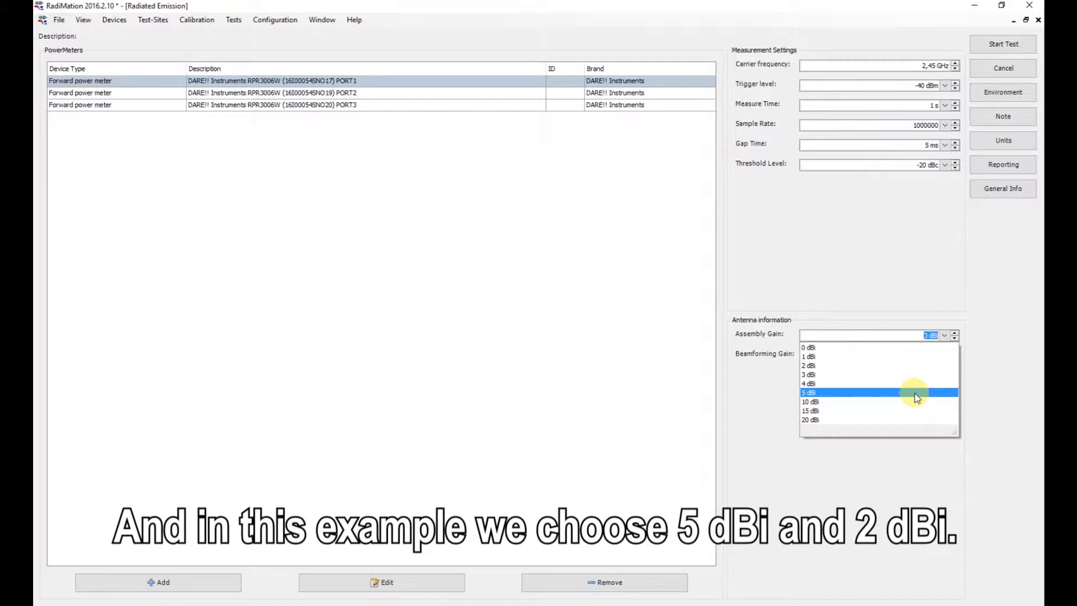
{"action": "left_click", "coordinate": [917, 397]}
{"action": "left_click", "coordinate": [944, 355]}
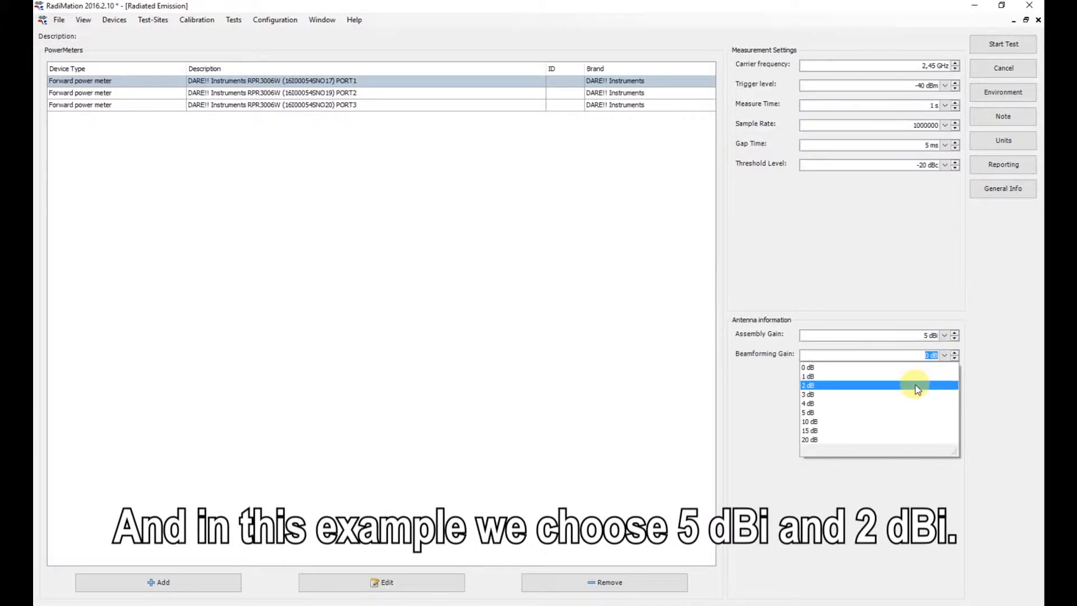
{"action": "left_click", "coordinate": [917, 385]}
{"action": "left_click", "coordinate": [911, 360]}
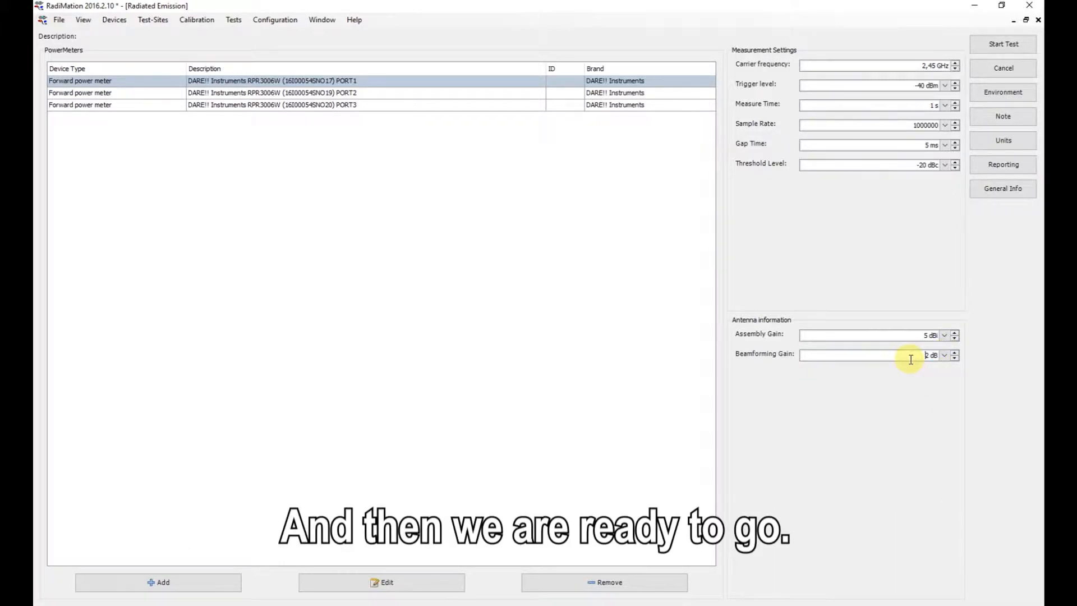
- Start the test, saving its new setup file in the Burst folder with the description Tutorial Burst 2
{"action": "left_click", "coordinate": [1030, 49]}
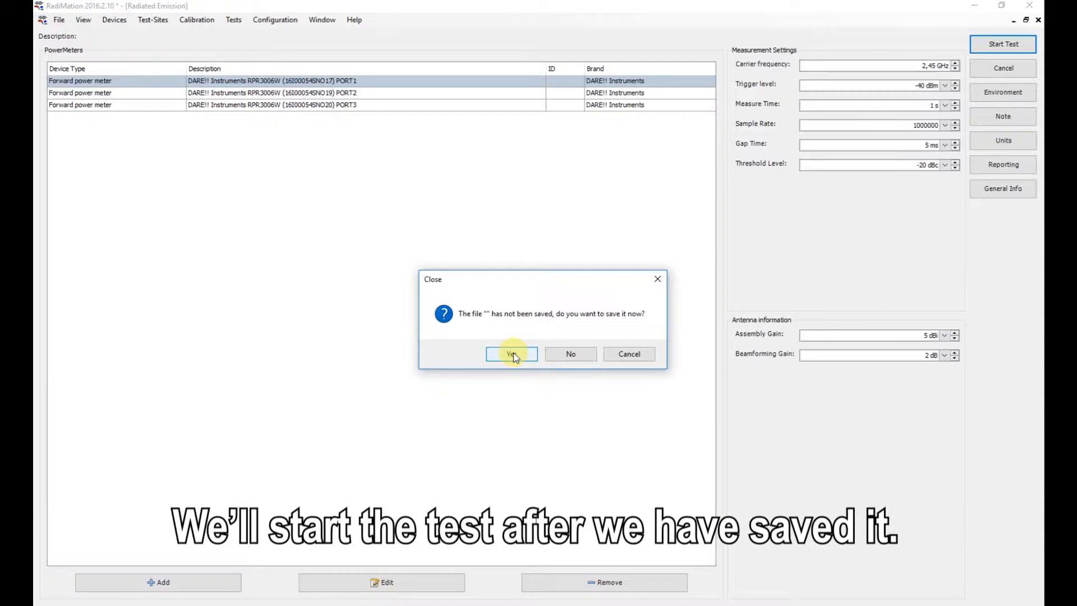
{"action": "left_click", "coordinate": [512, 354]}
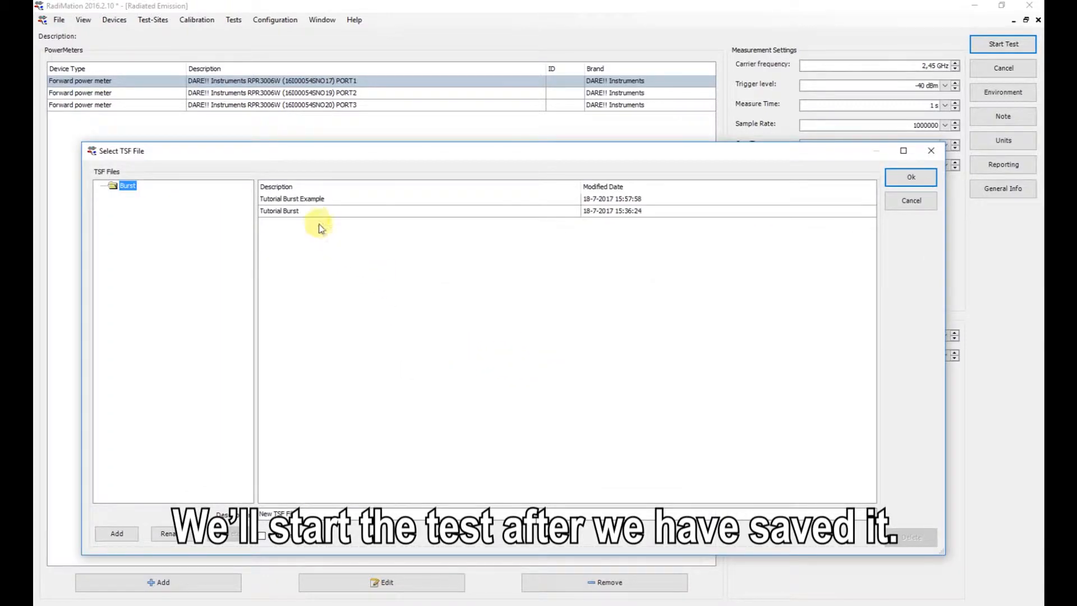
{"action": "left_click", "coordinate": [308, 214]}
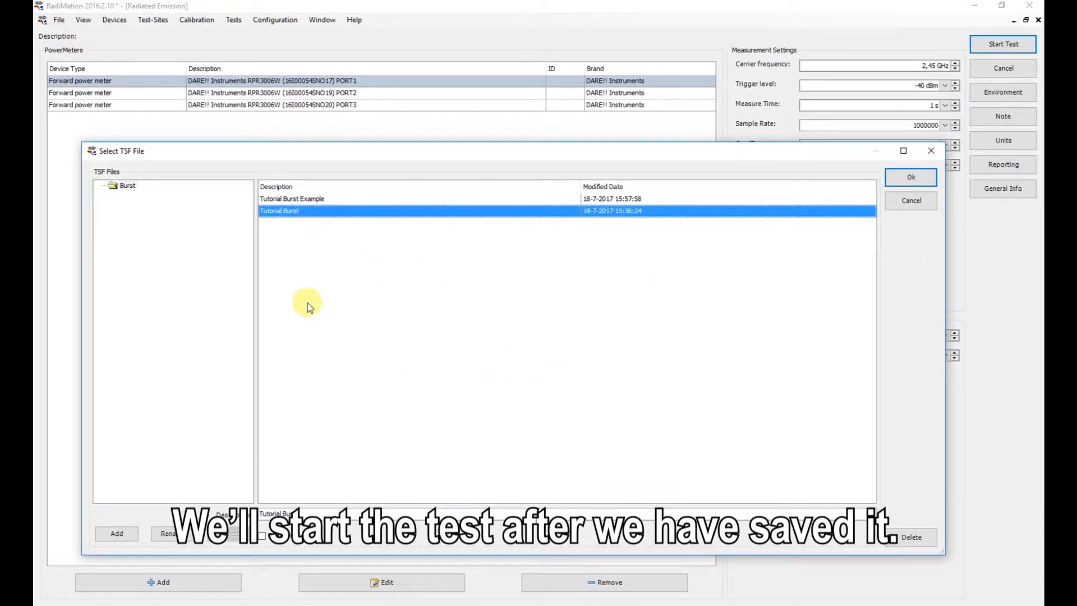
{"action": "left_click", "coordinate": [339, 516]}
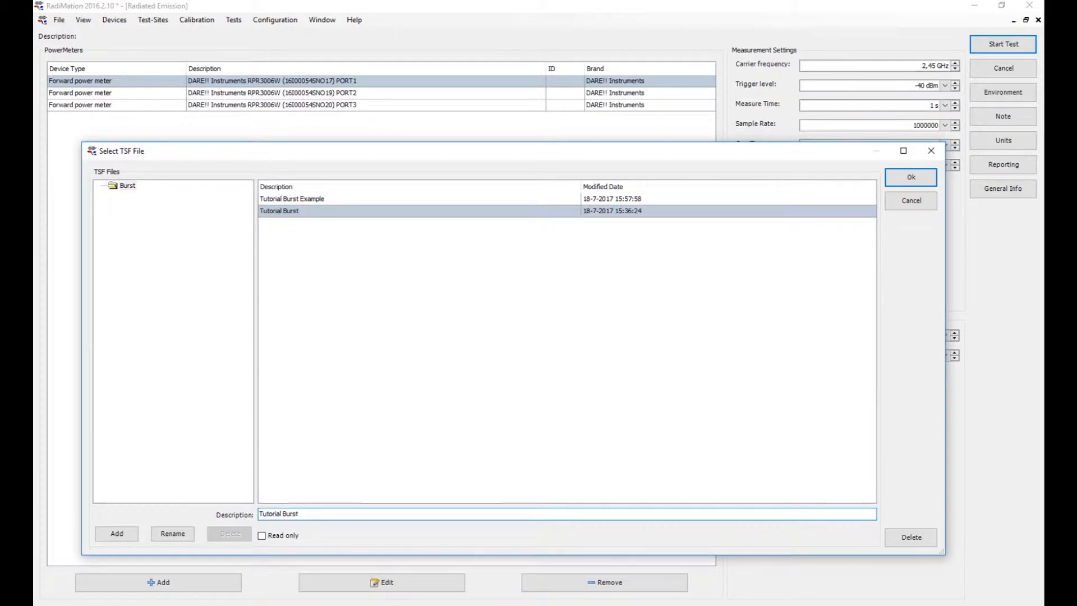
{"action": "type", "text": "2"}
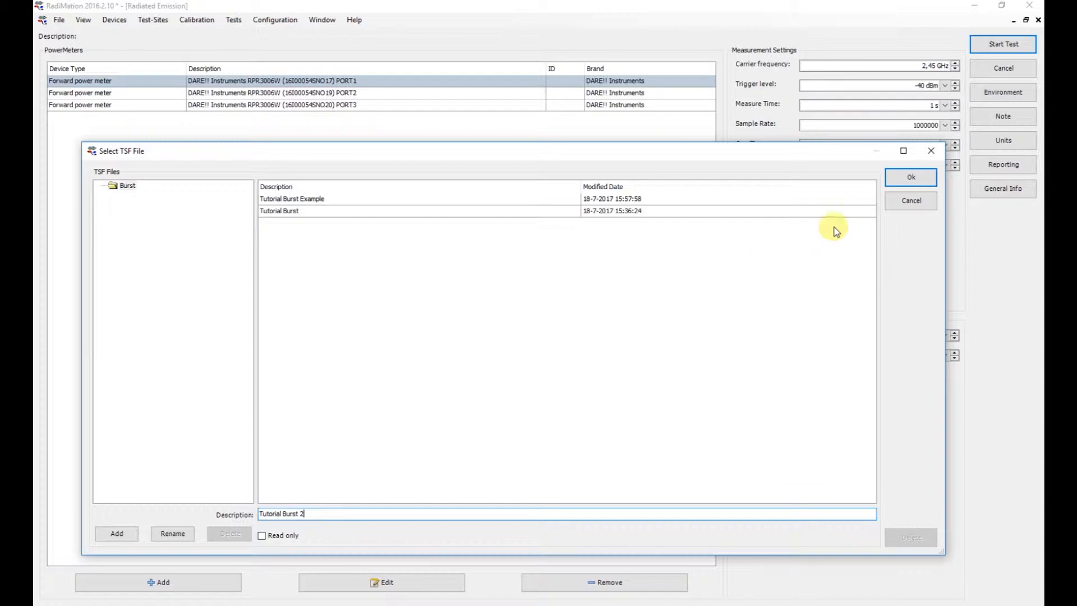
{"action": "left_click", "coordinate": [912, 179]}
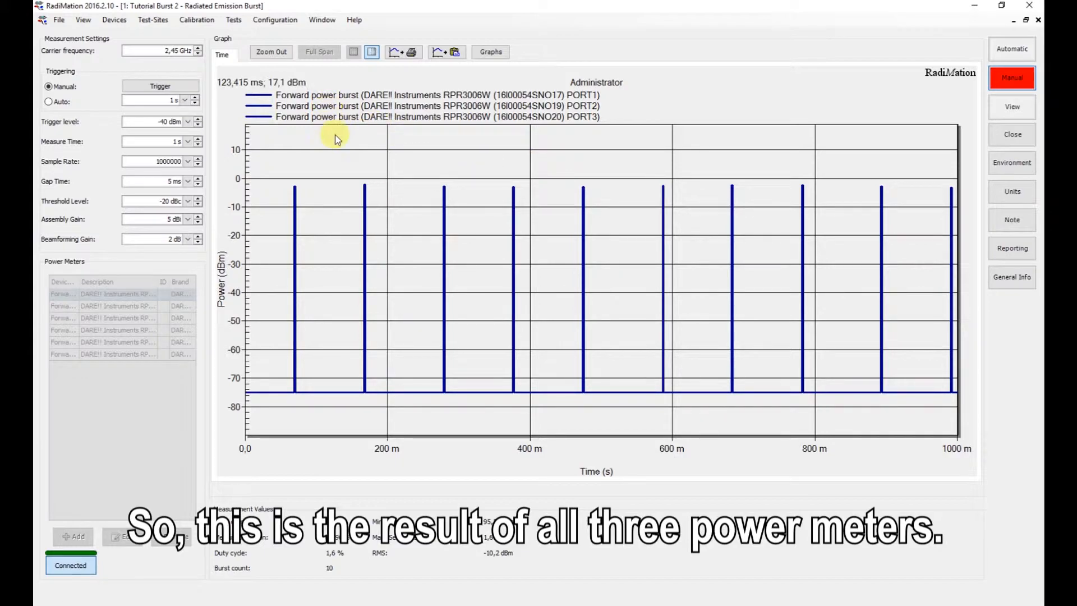
- Zoom in on the top of the second burst to examine the three power meter traces, and restore the full graph
{"action": "left_click_drag", "start_coordinate": [334, 151], "coordinate": [399, 222]}
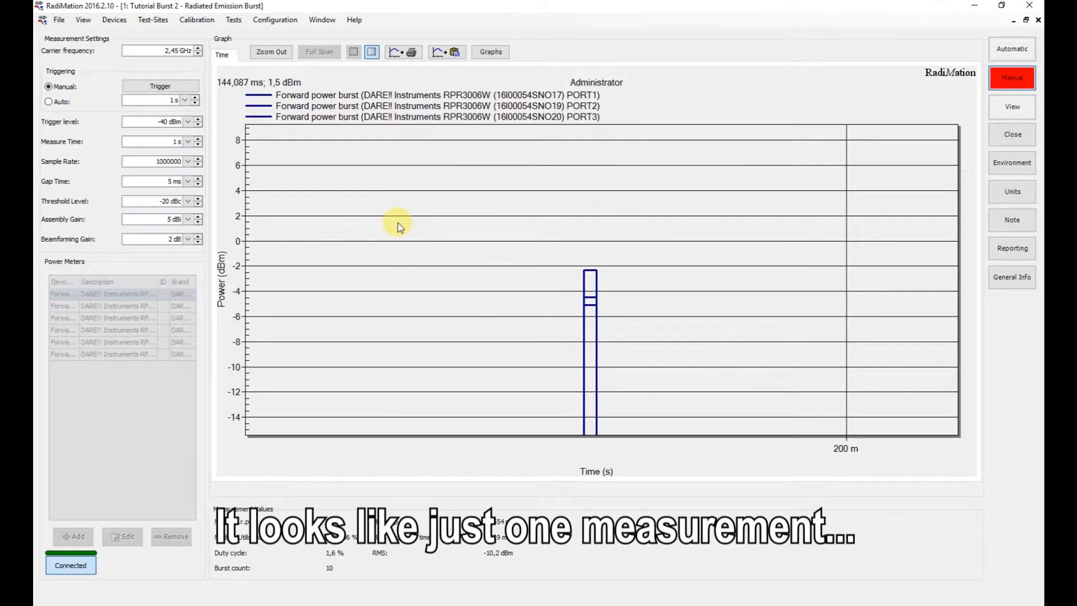
{"action": "left_click_drag", "start_coordinate": [590, 273], "coordinate": [627, 346]}
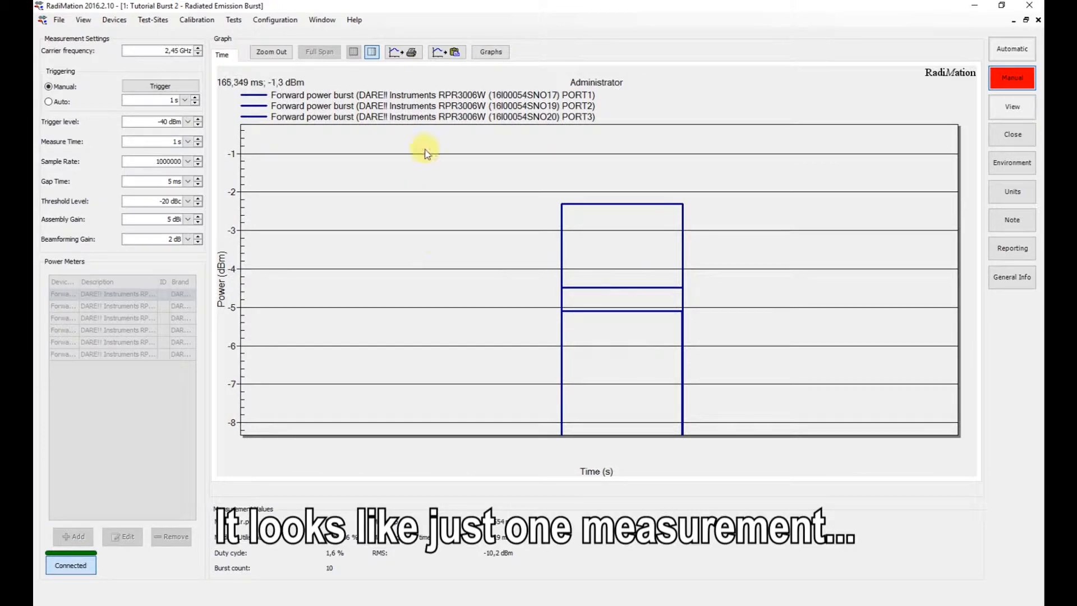
{"action": "left_click", "coordinate": [276, 55]}
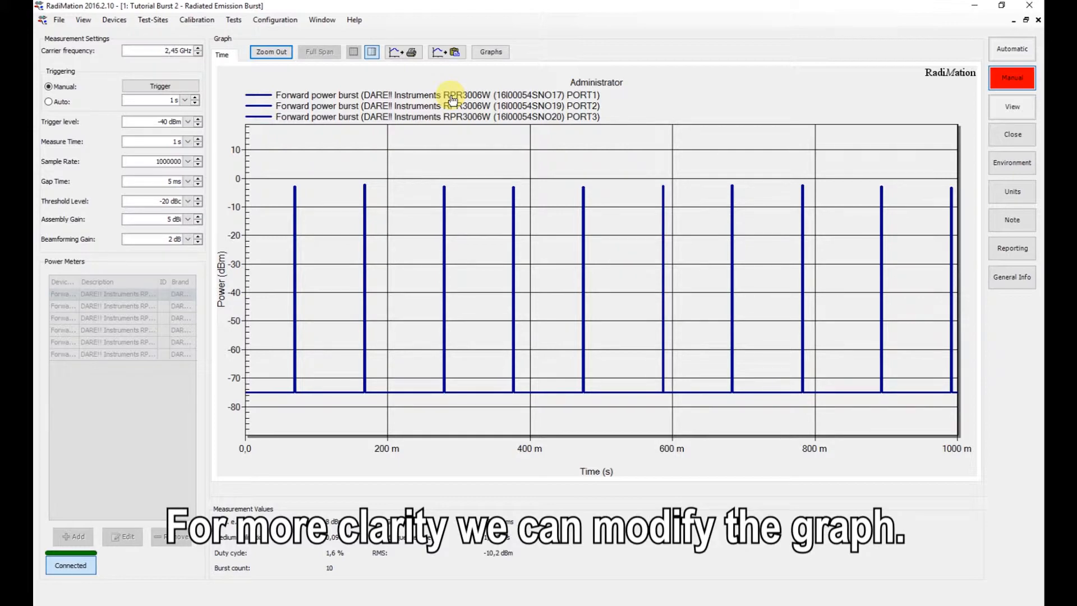
- Customize the graph's PORT1 forward power burst line with the Thin solid style and a light pink color
{"action": "double_click", "coordinate": [325, 98]}
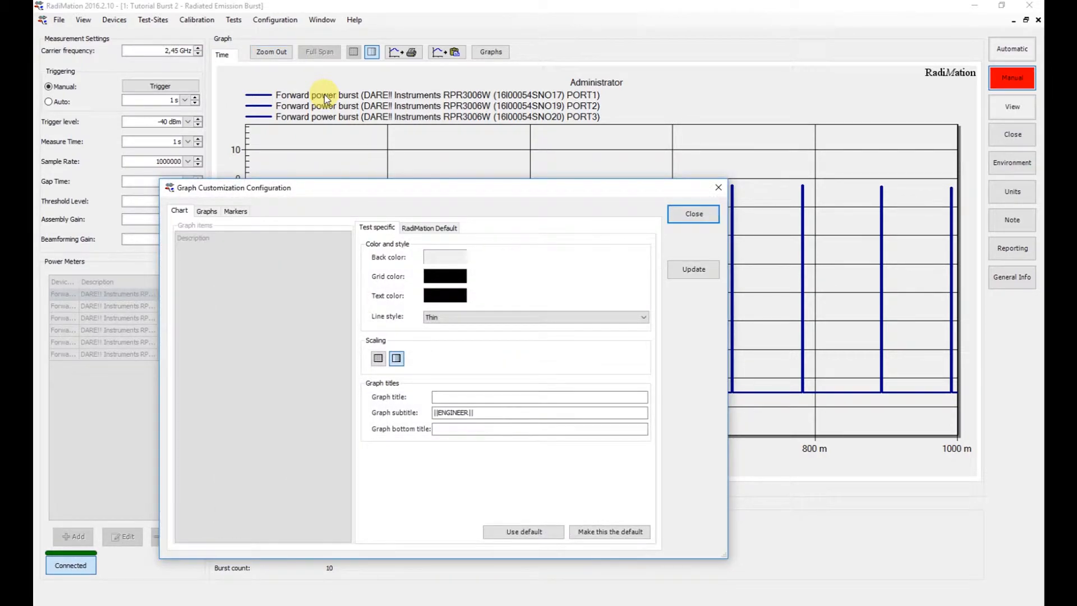
{"action": "left_click", "coordinate": [208, 212]}
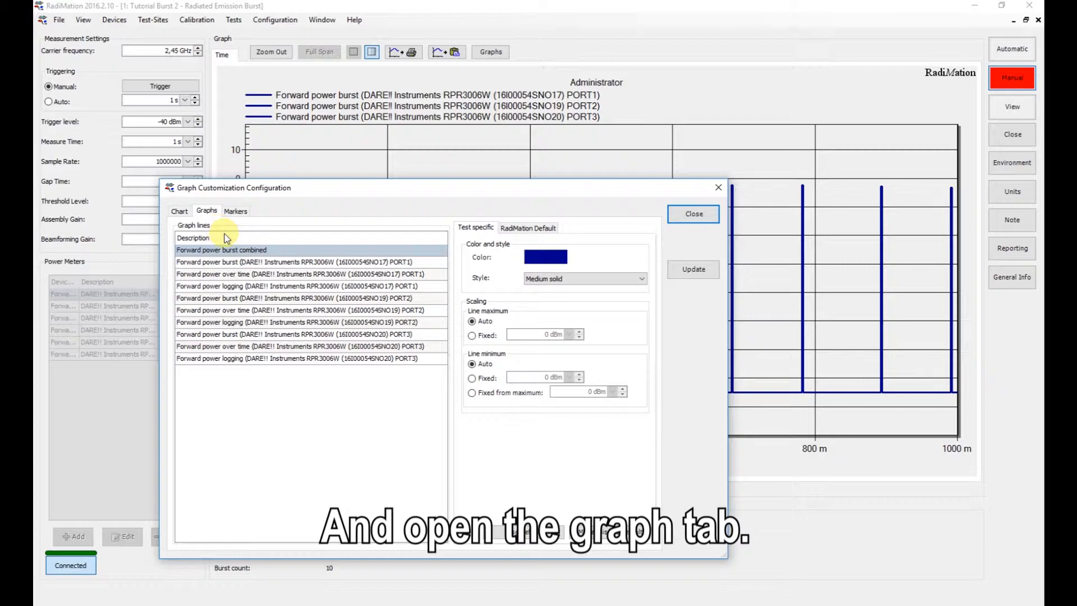
{"action": "left_click", "coordinate": [295, 263]}
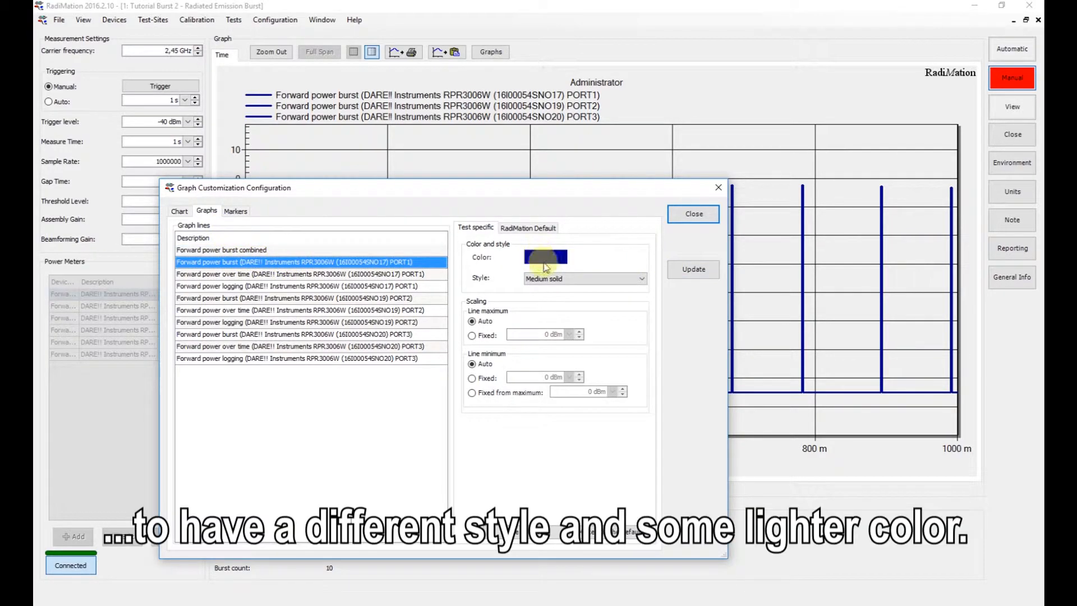
{"action": "left_click", "coordinate": [550, 279]}
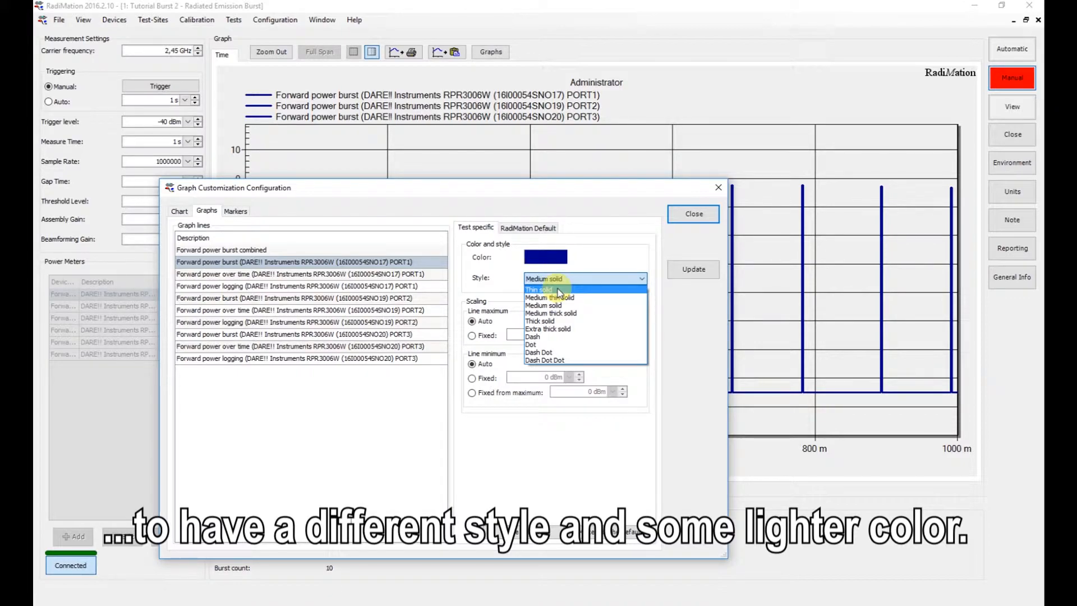
{"action": "left_click", "coordinate": [558, 289]}
{"action": "left_click", "coordinate": [546, 257]}
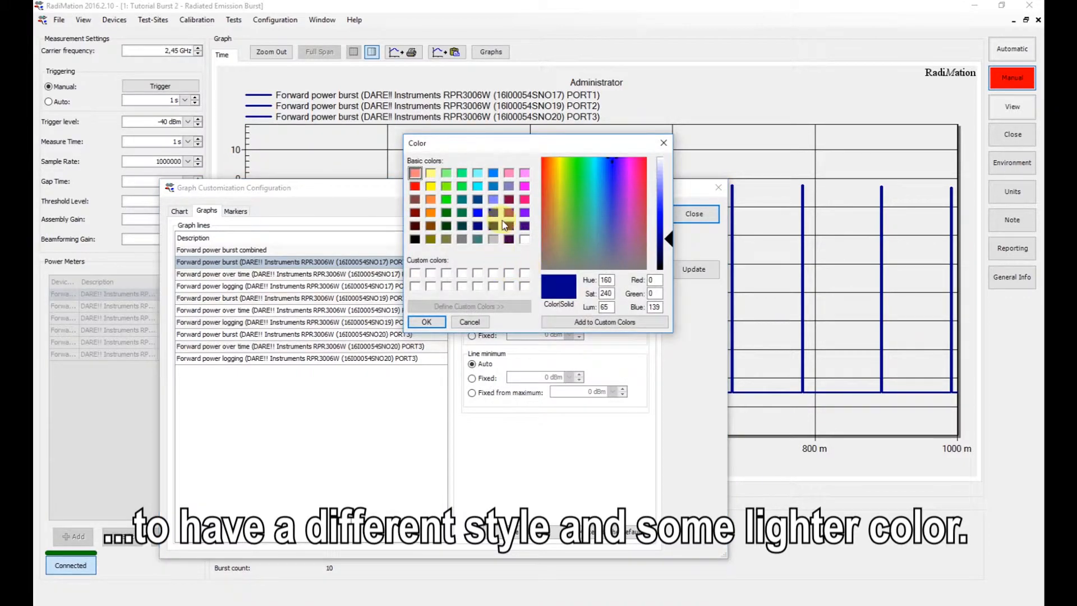
{"action": "left_click", "coordinate": [525, 172]}
{"action": "left_click", "coordinate": [669, 182]}
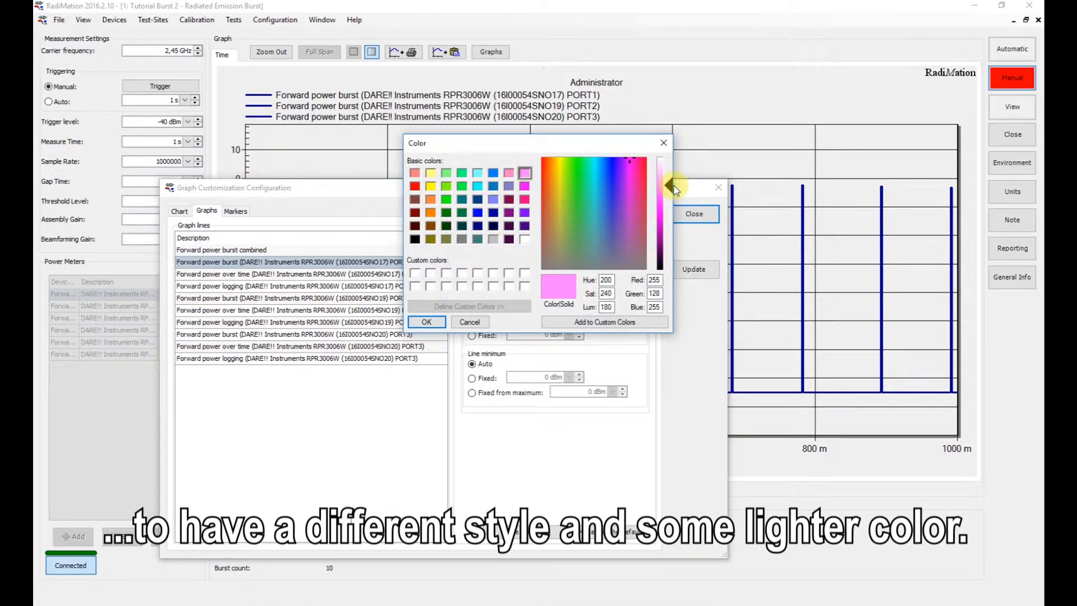
{"action": "left_click", "coordinate": [424, 322]}
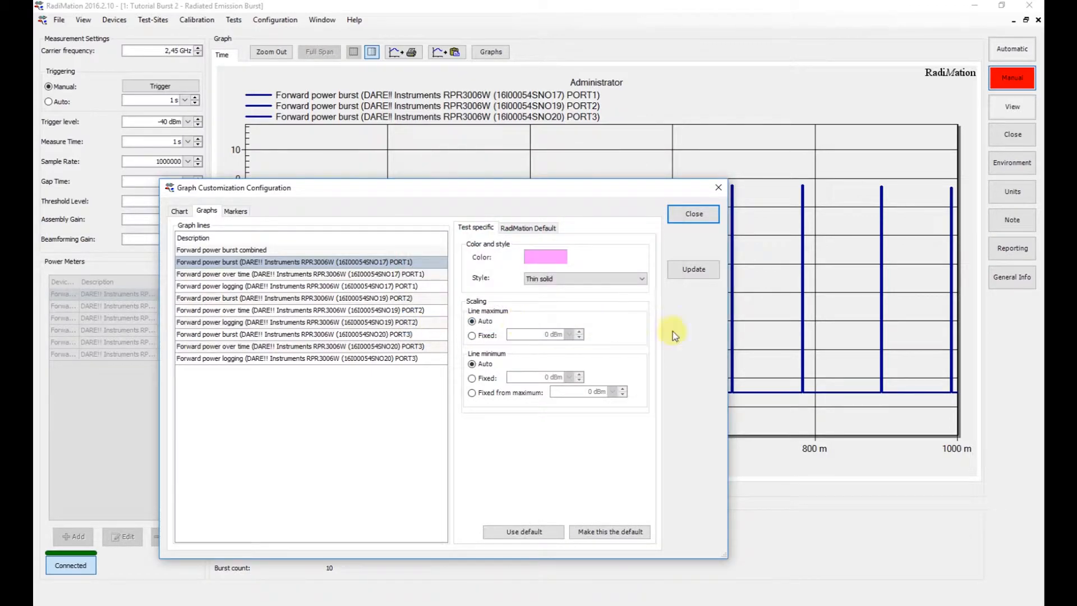
- Make the PORT1 forward power burst line's settings the default and update the graph with them
{"action": "left_click", "coordinate": [614, 530]}
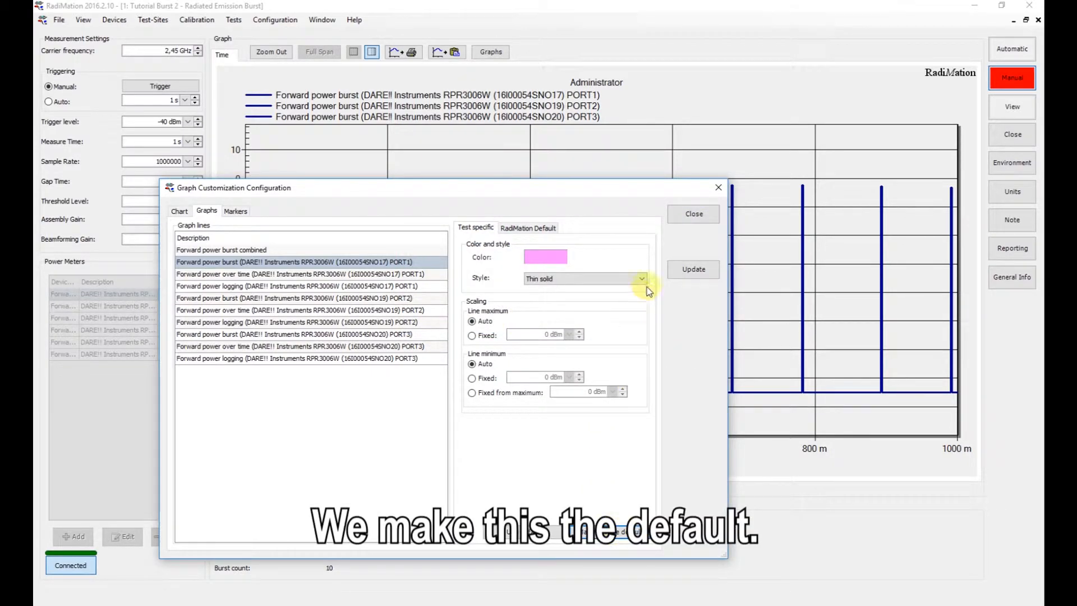
{"action": "left_click", "coordinate": [688, 272]}
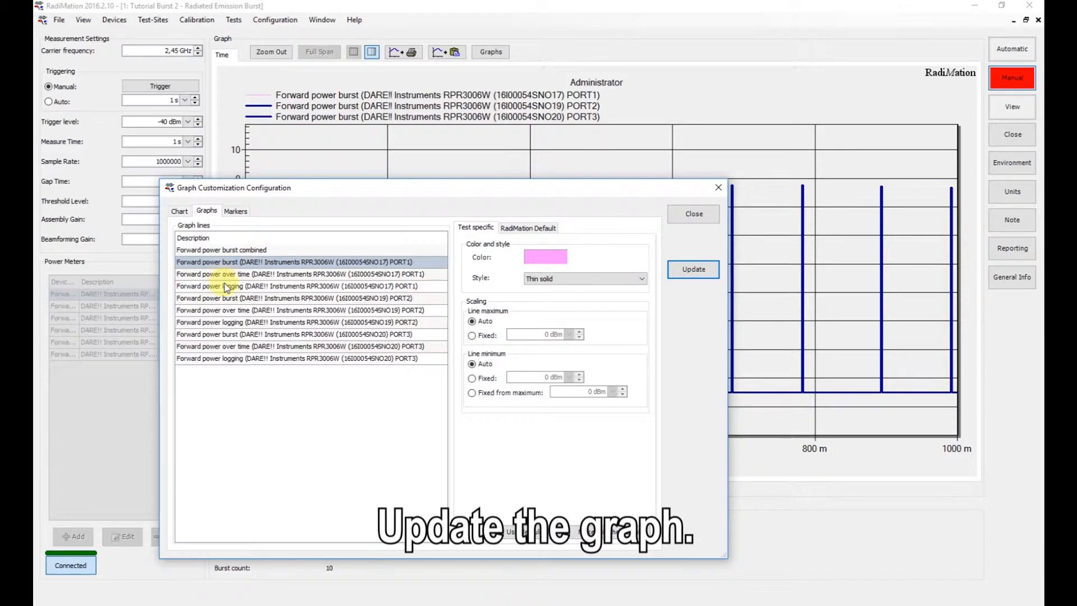
- Give the PORT2 forward power burst line a light blue color and Thin solid style, make this the default, and update the graph
{"action": "left_click", "coordinate": [250, 298]}
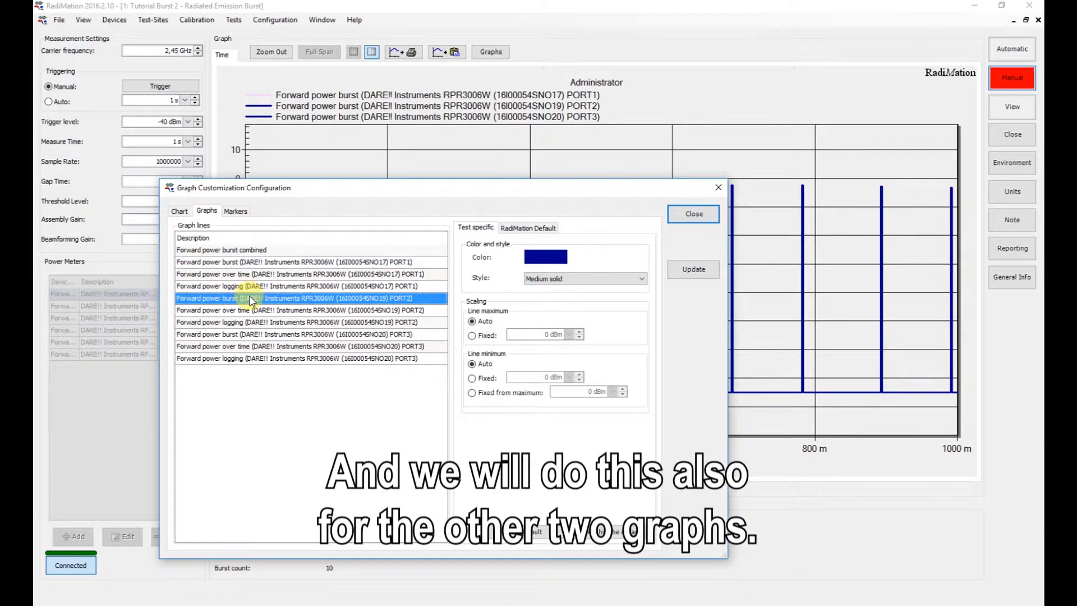
{"action": "left_click", "coordinate": [554, 260]}
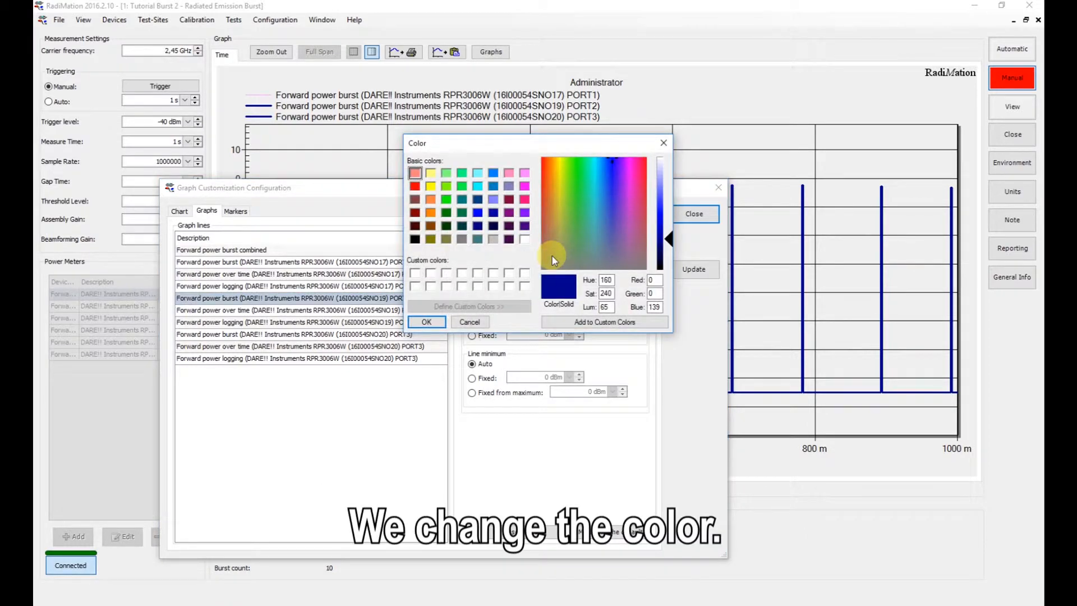
{"action": "left_click", "coordinate": [493, 200]}
{"action": "left_click", "coordinate": [669, 179]}
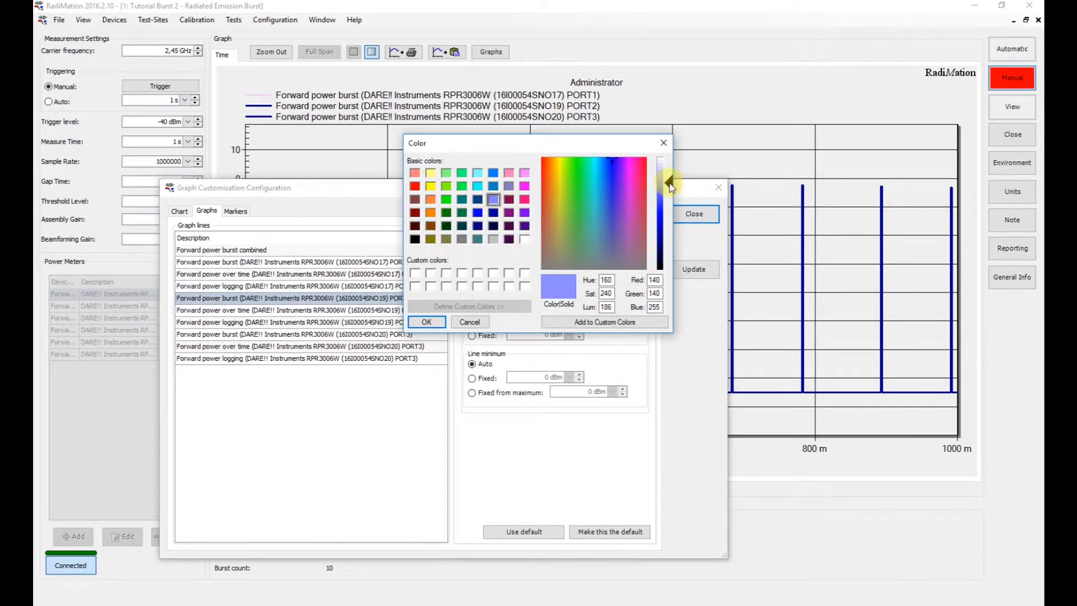
{"action": "left_click", "coordinate": [438, 322]}
{"action": "left_click", "coordinate": [561, 279]}
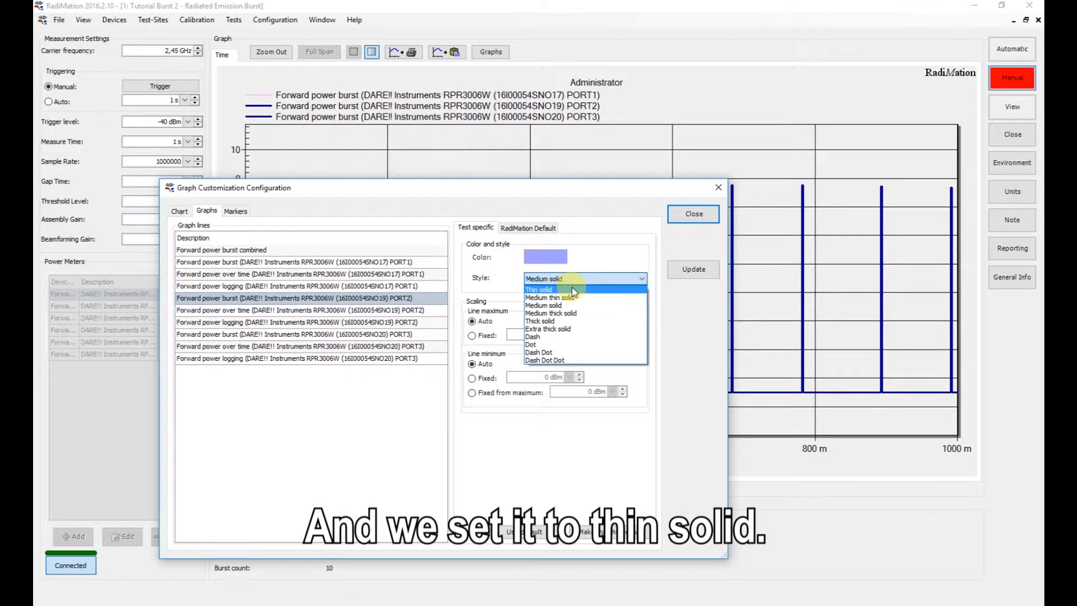
{"action": "left_click", "coordinate": [572, 294]}
{"action": "left_click", "coordinate": [633, 533]}
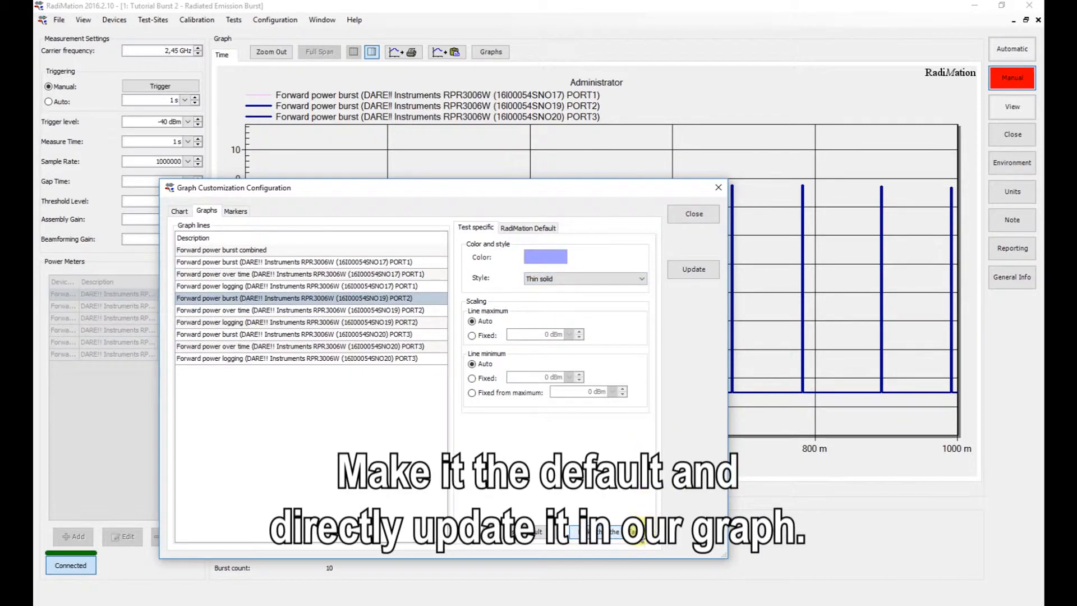
{"action": "left_click", "coordinate": [694, 269]}
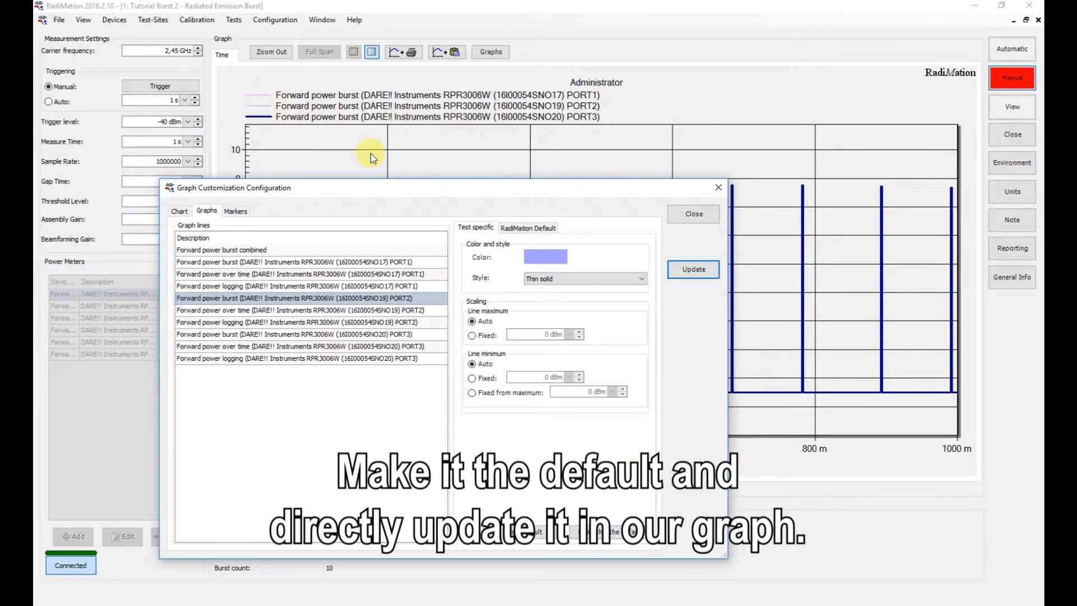
- Give the PORT3 forward power burst line a medium light blue color, make it the default, and update the graph
{"action": "left_click", "coordinate": [256, 335]}
{"action": "left_click", "coordinate": [539, 258]}
{"action": "left_click", "coordinate": [478, 213]}
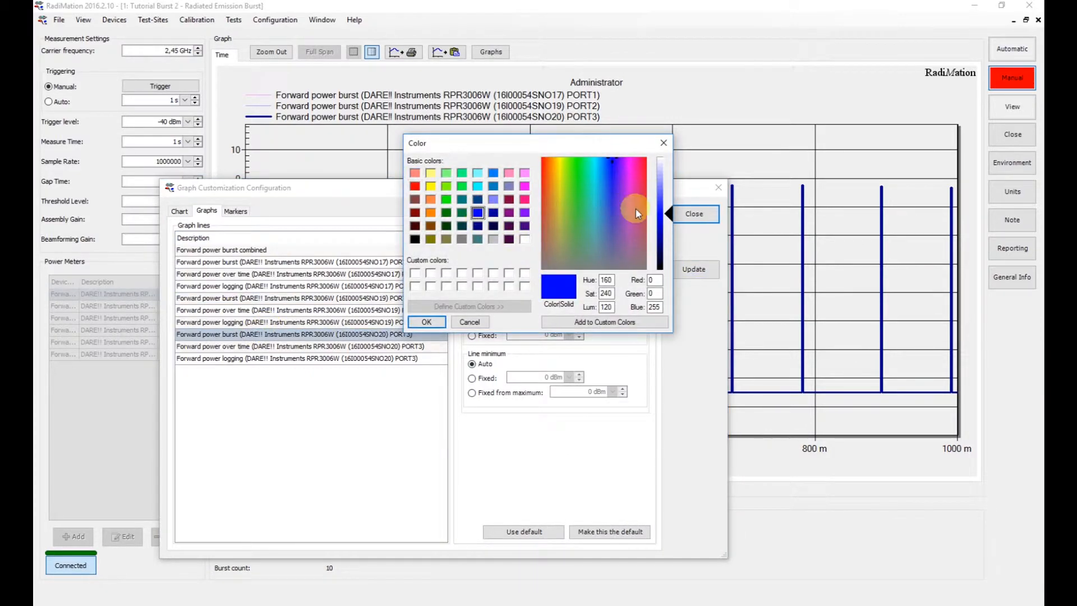
{"action": "left_click_drag", "start_coordinate": [667, 213], "coordinate": [668, 189]}
{"action": "left_click", "coordinate": [432, 321]}
{"action": "left_click", "coordinate": [617, 532]}
{"action": "left_click", "coordinate": [691, 269]}
- Set the PORT3 burst line's style to Thin solid, make it the default, update the graph, and close the graph customization
{"action": "left_click", "coordinate": [629, 279]}
{"action": "left_click", "coordinate": [606, 291]}
{"action": "left_click", "coordinate": [691, 270]}
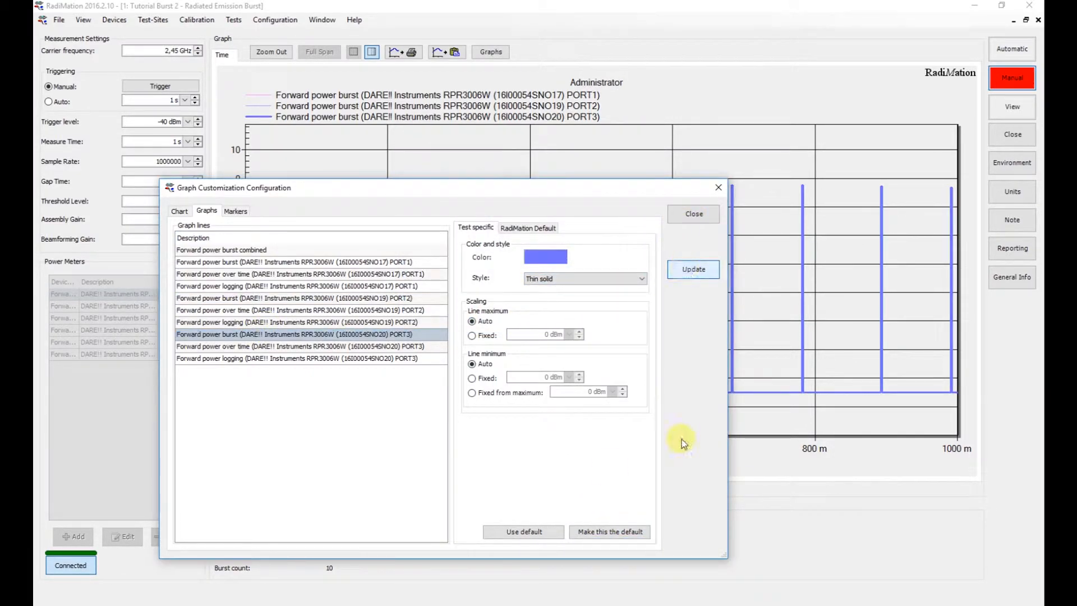
{"action": "left_click", "coordinate": [625, 532]}
{"action": "left_click", "coordinate": [693, 270]}
{"action": "left_click", "coordinate": [694, 215]}
- Zoom in on the top of the second burst to compare the recolored power meter lines, and restore the full graph
{"action": "left_click_drag", "start_coordinate": [260, 157], "coordinate": [387, 236]}
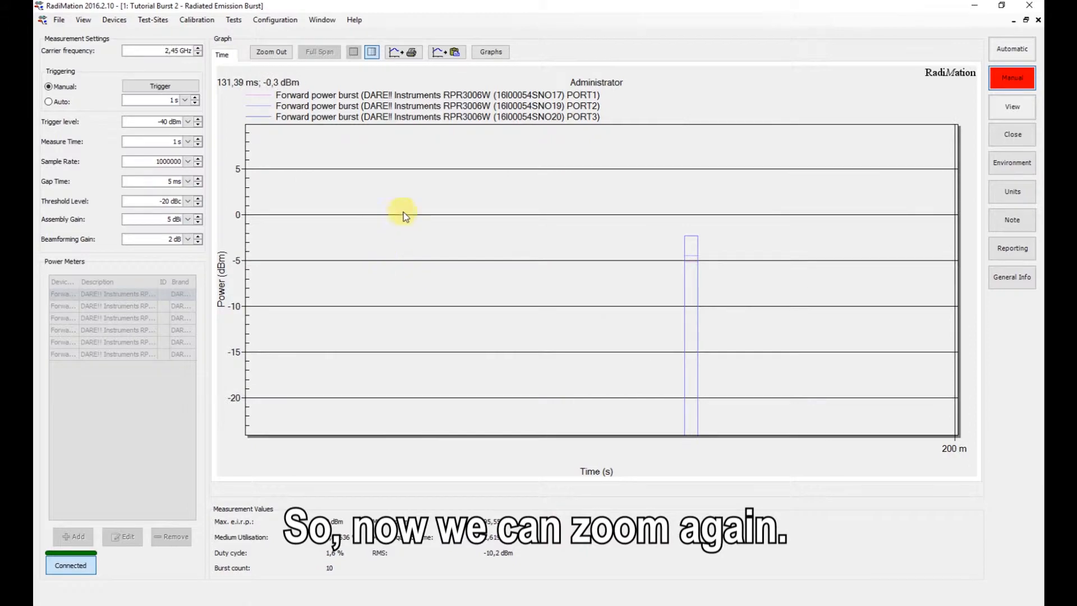
{"action": "left_click_drag", "start_coordinate": [621, 206], "coordinate": [777, 299]}
{"action": "left_click_drag", "start_coordinate": [469, 194], "coordinate": [630, 356]}
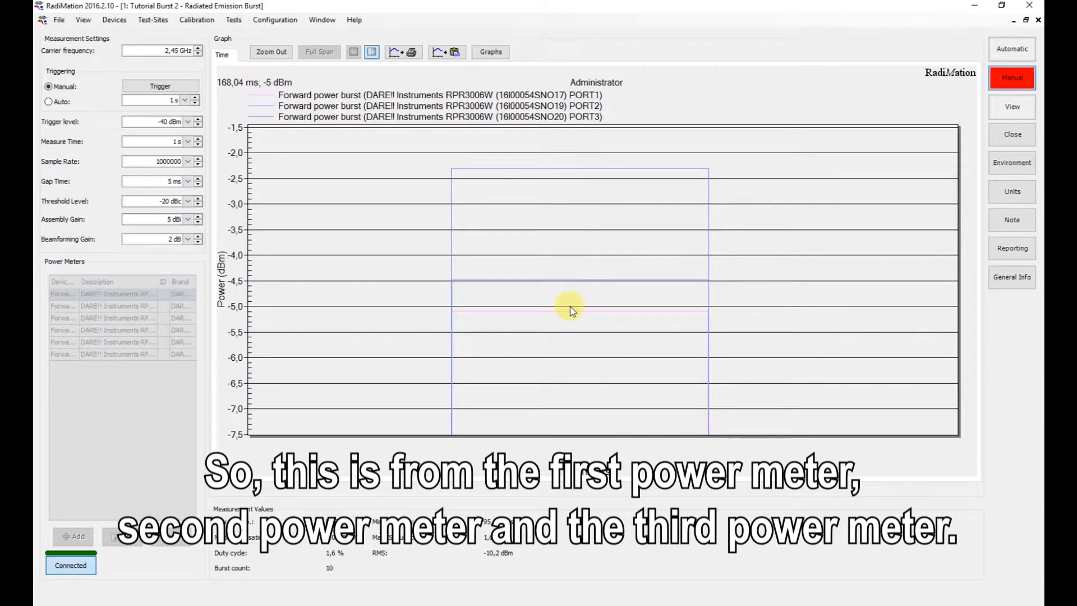
{"action": "left_click", "coordinate": [284, 56]}
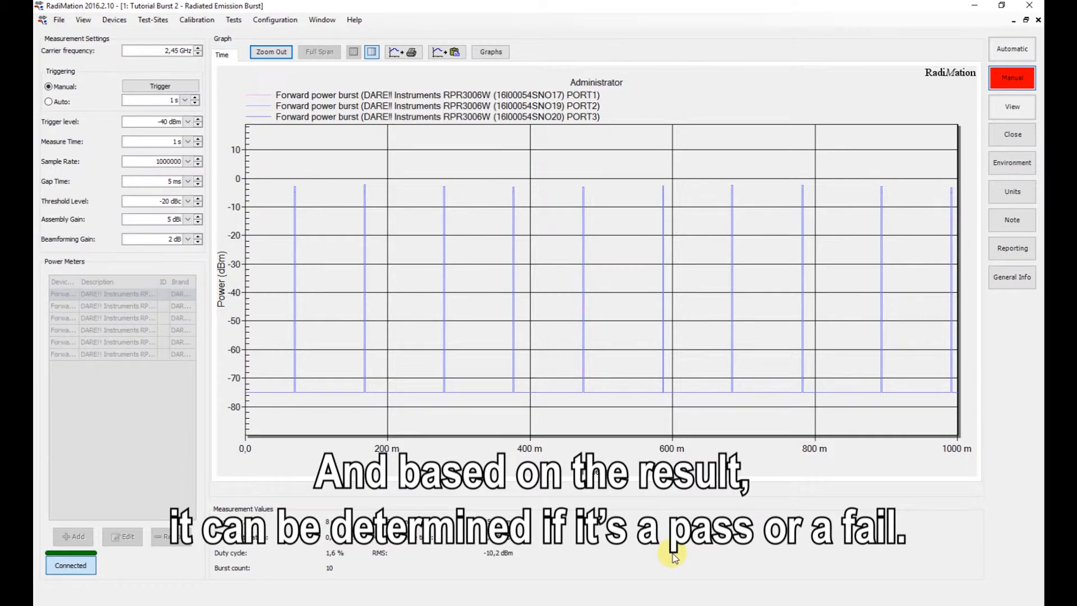
- Manually trigger a new burst measurement, examine the closely spaced bursts between 200 and 300 ms up close, and restore the full graph
{"action": "left_click", "coordinate": [185, 88]}
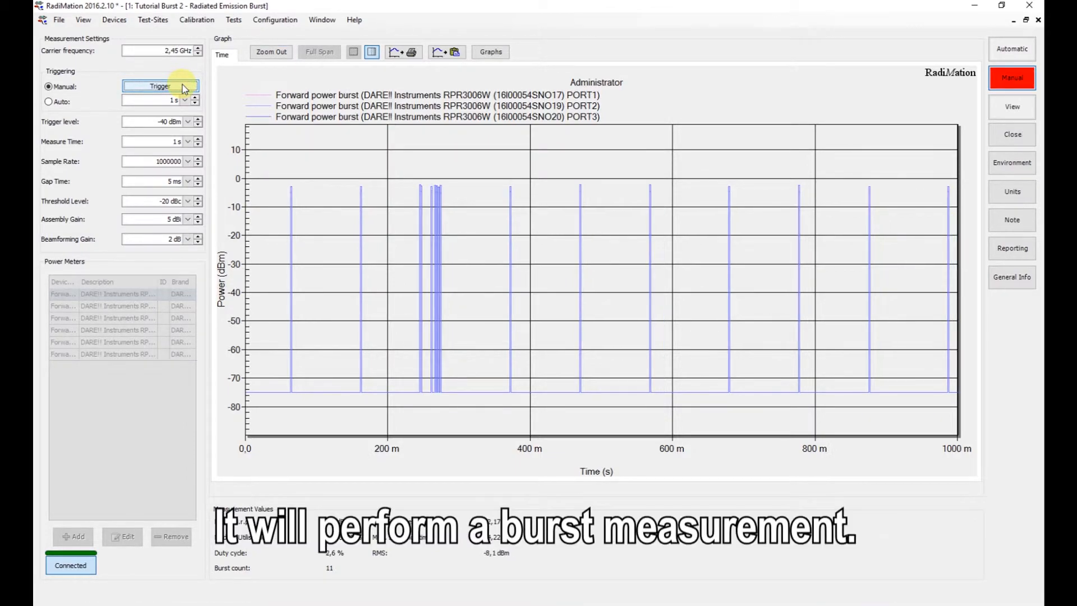
{"action": "left_click_drag", "start_coordinate": [386, 159], "coordinate": [483, 288]}
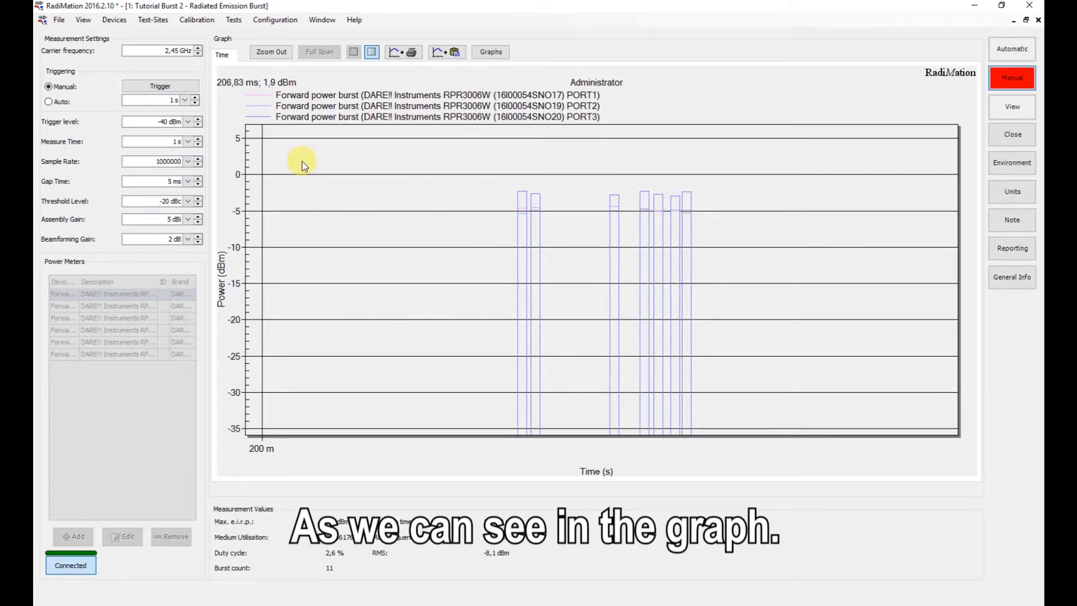
{"action": "left_click", "coordinate": [286, 54]}
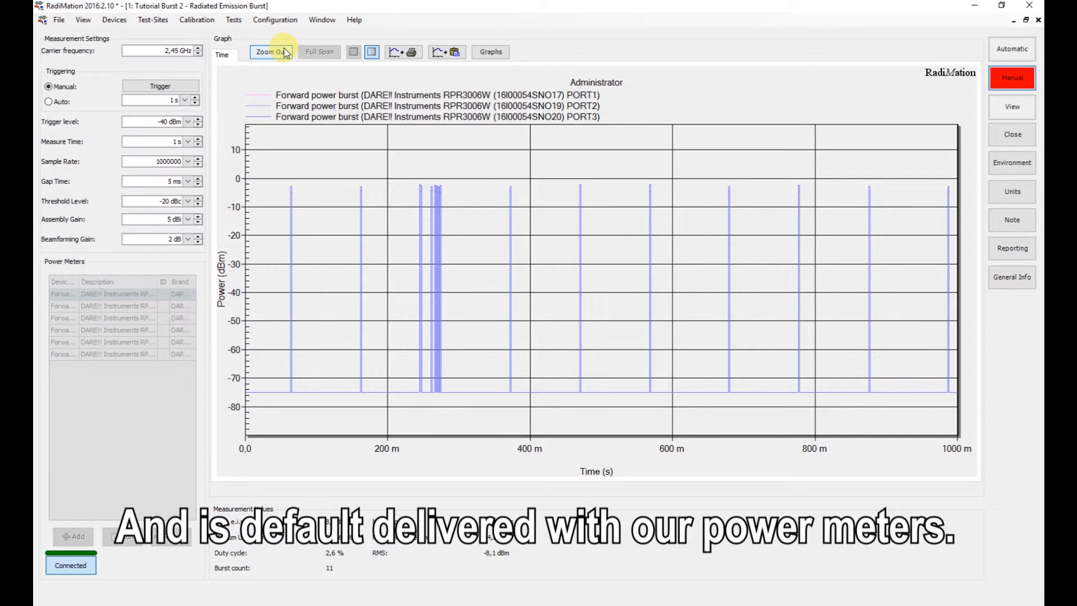
- Close the Tutorial Burst 2 test and confirm closing it
{"action": "left_click", "coordinate": [1026, 136]}
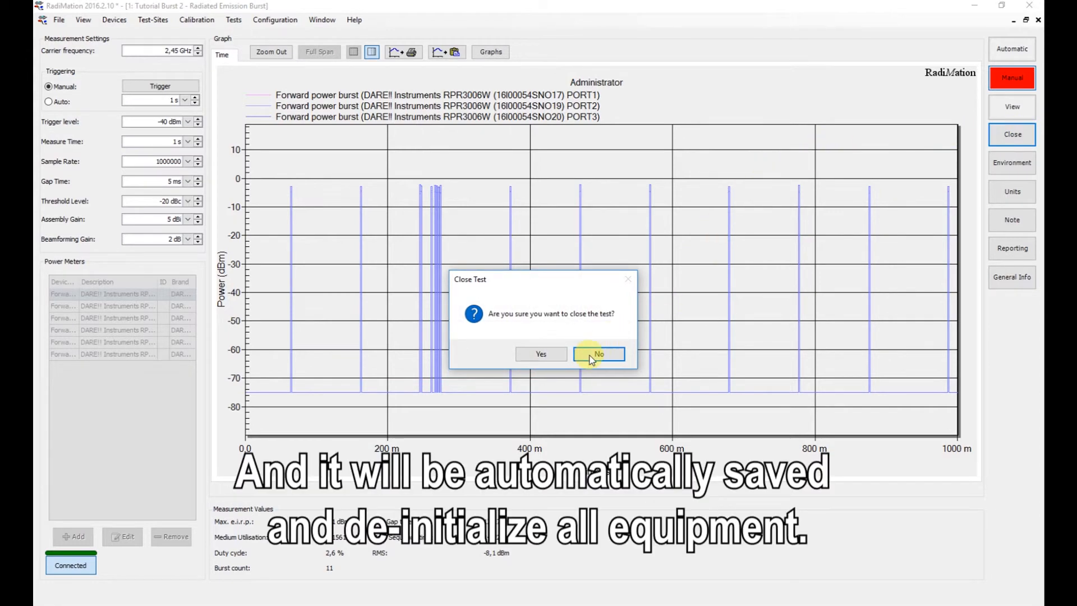
{"action": "left_click", "coordinate": [554, 359]}
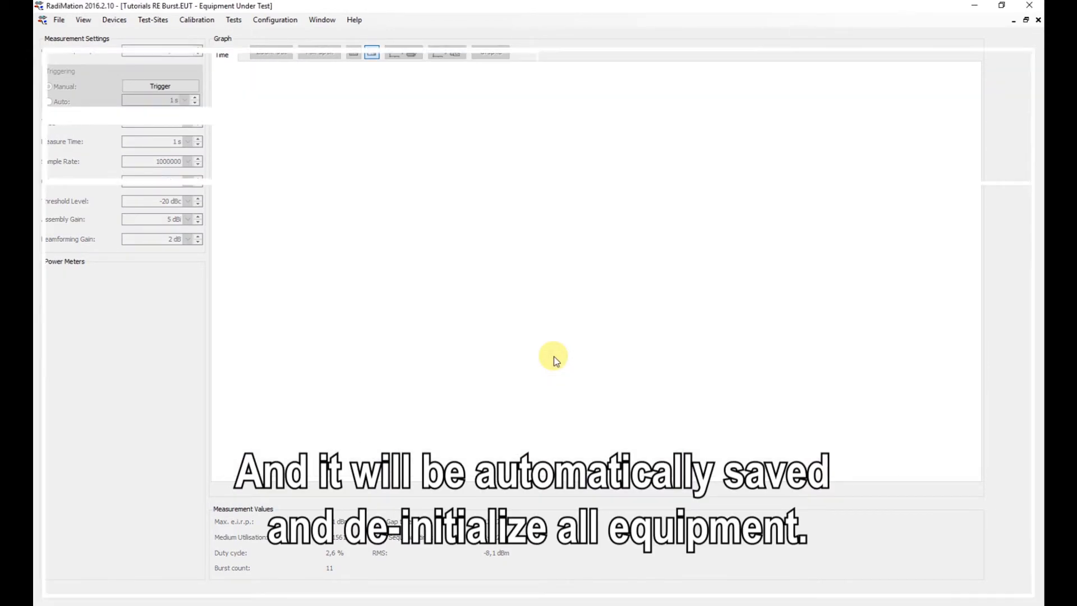